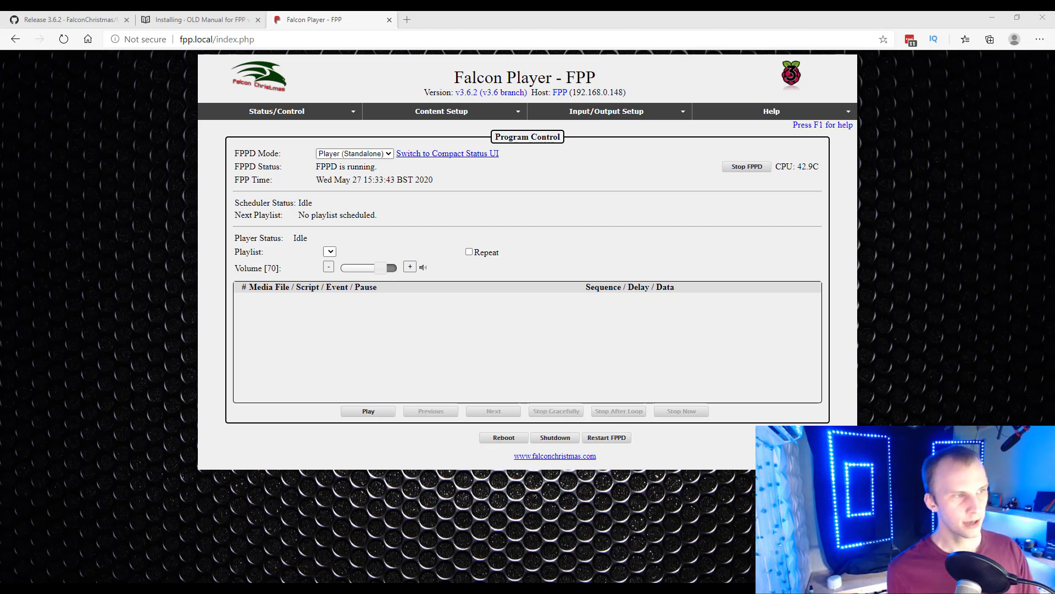
- Open the Playlists page under Content Setup
left_click(235, 15)
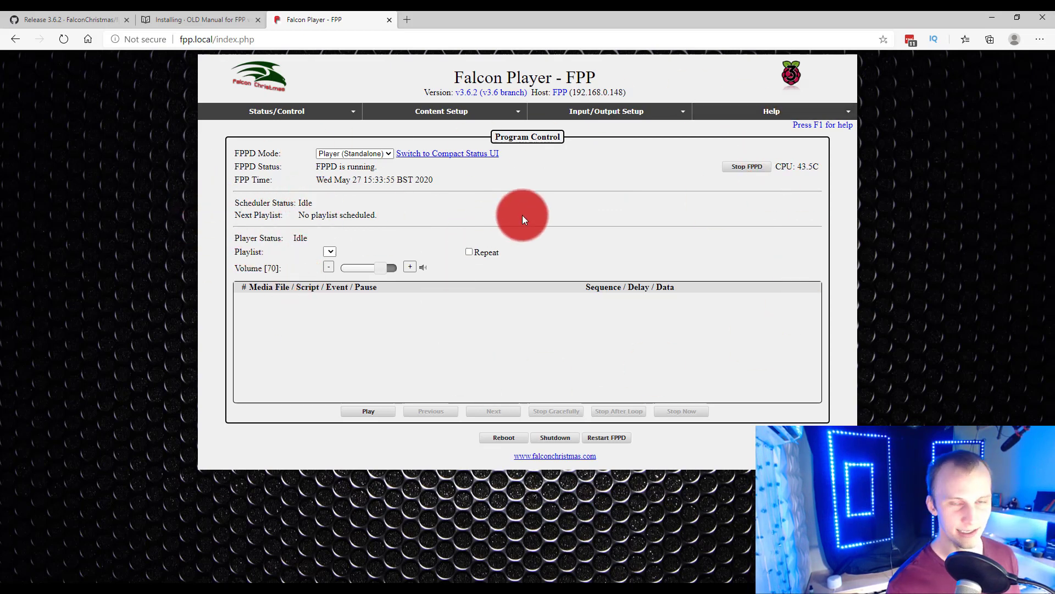
left_click(452, 113)
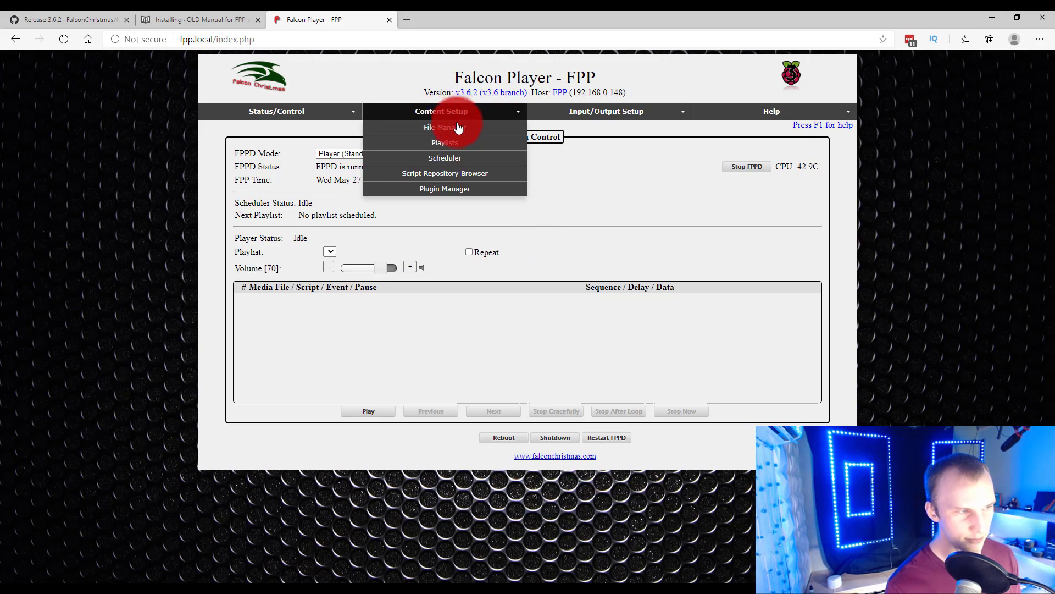
left_click(454, 149)
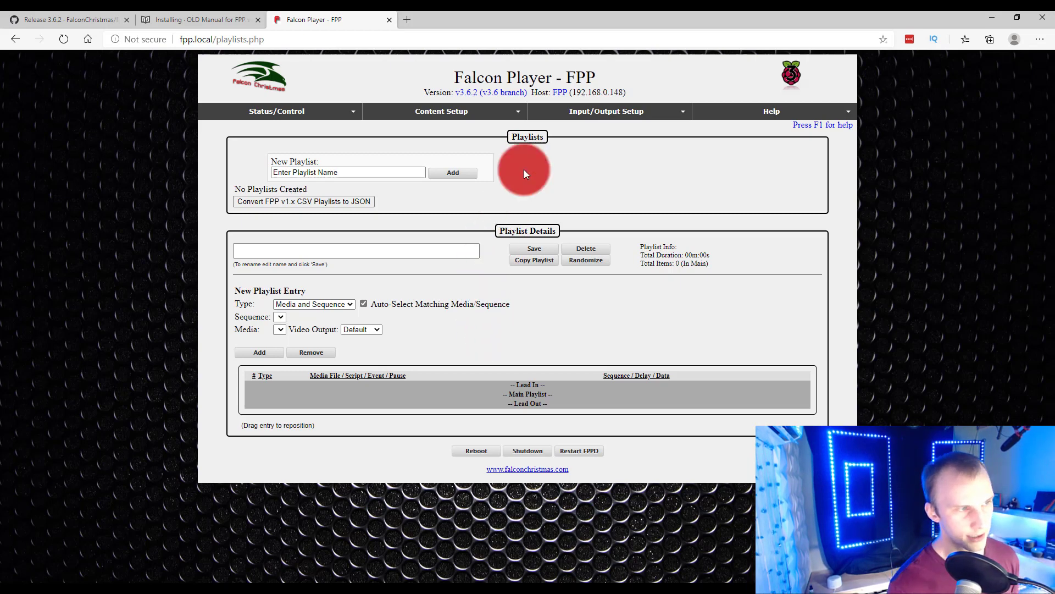
left_click_drag(526, 166, 245, 155)
left_click(245, 155)
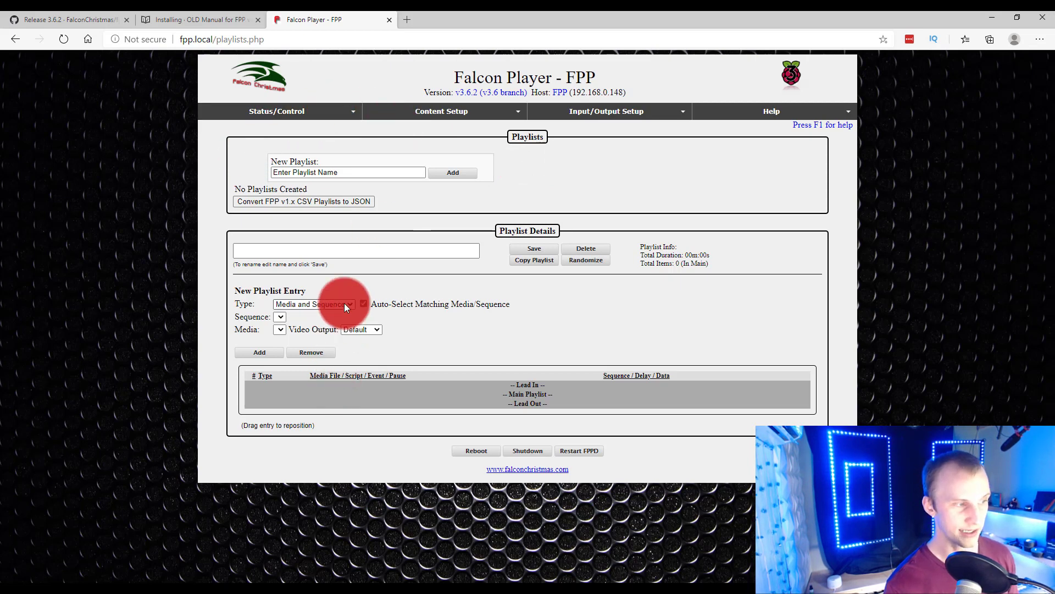
- Inspect the empty playlist name field and Media and Sequence entry type, then go to Scheduler
left_click(305, 251)
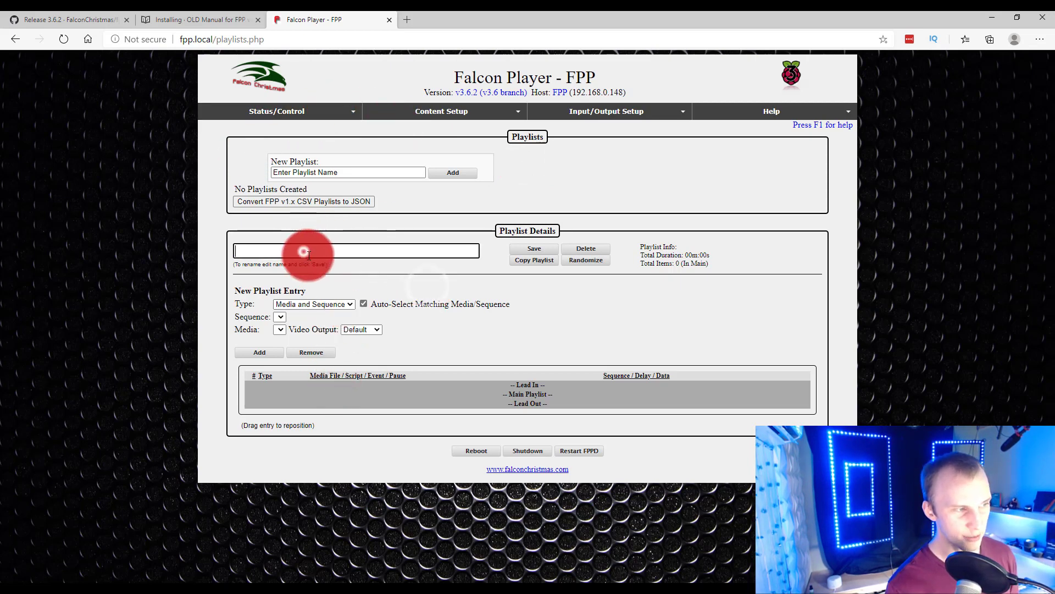
left_click(449, 301)
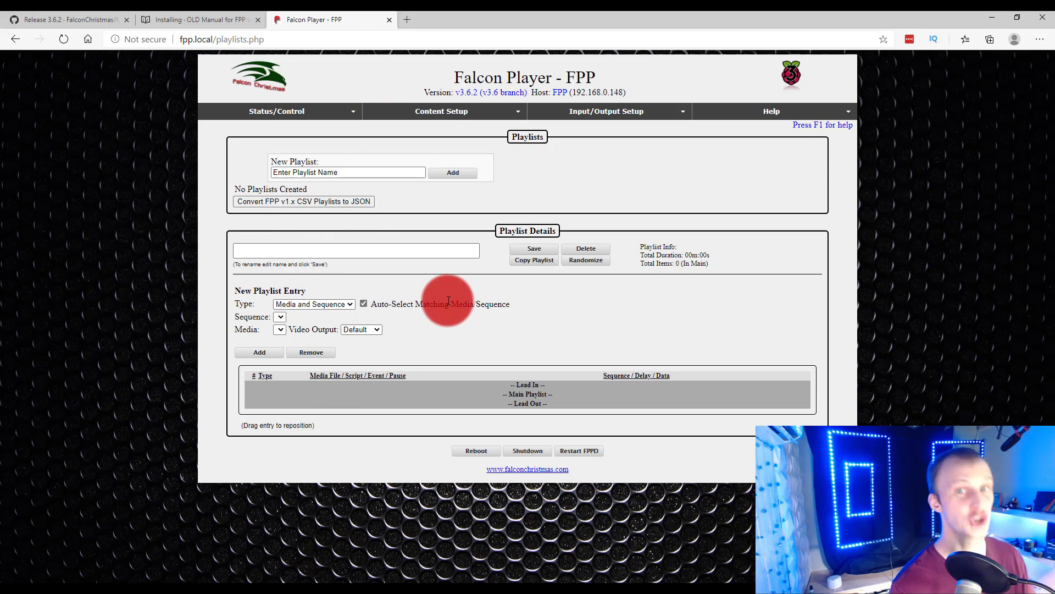
left_click(301, 296)
left_click(302, 299)
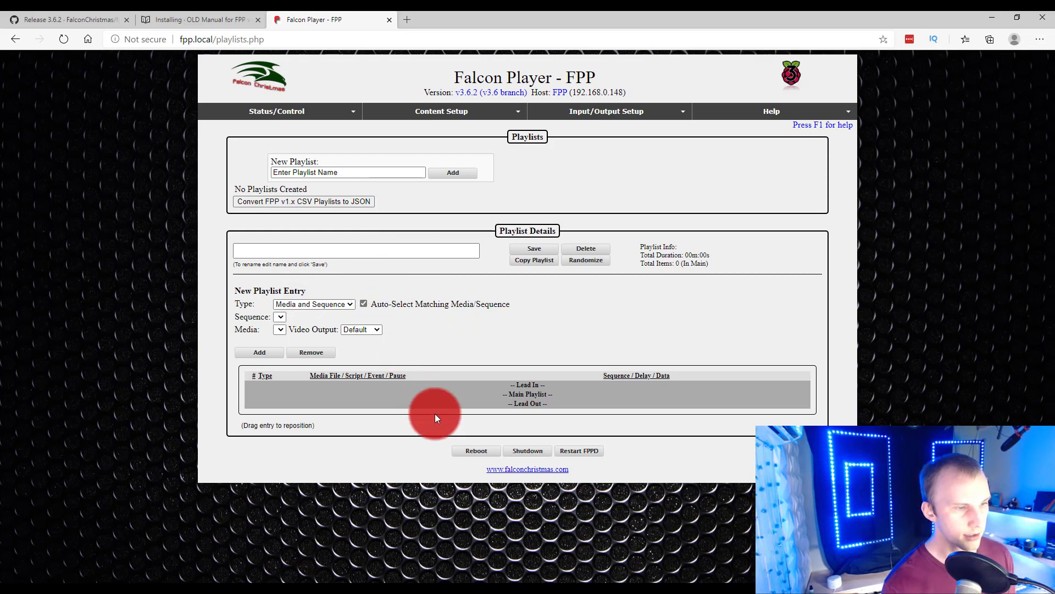
left_click(431, 111)
left_click(432, 160)
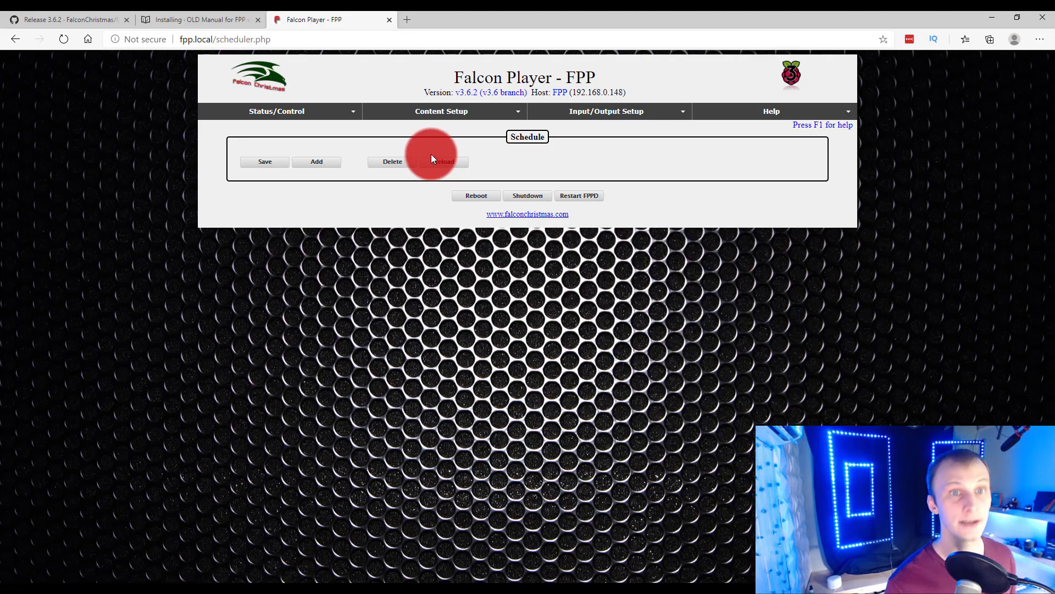
- Open the File Manager and browse for sequence files, cancelling the file picker
left_click(441, 122)
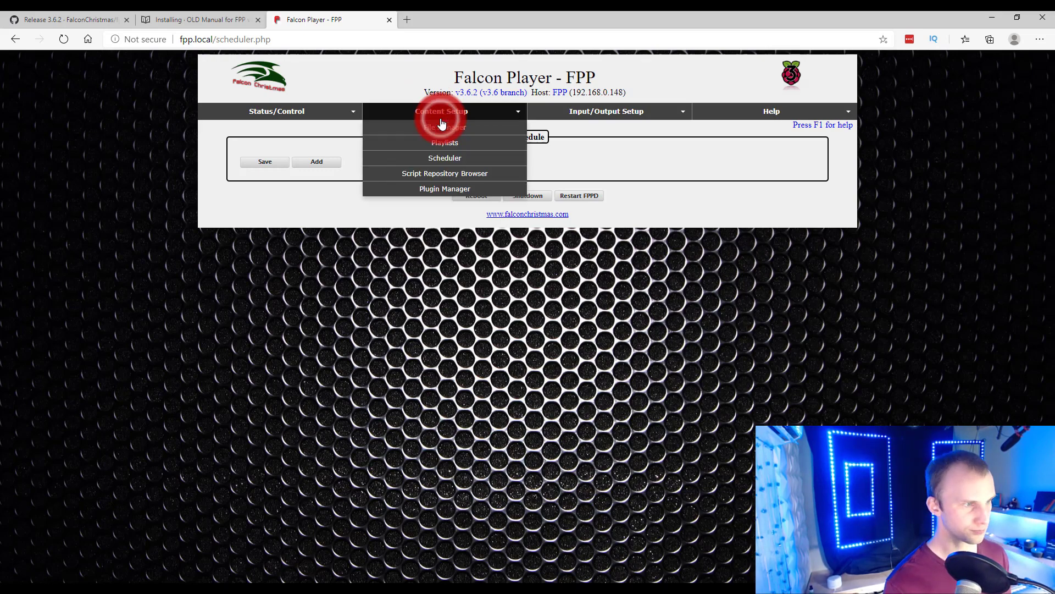
left_click(433, 129)
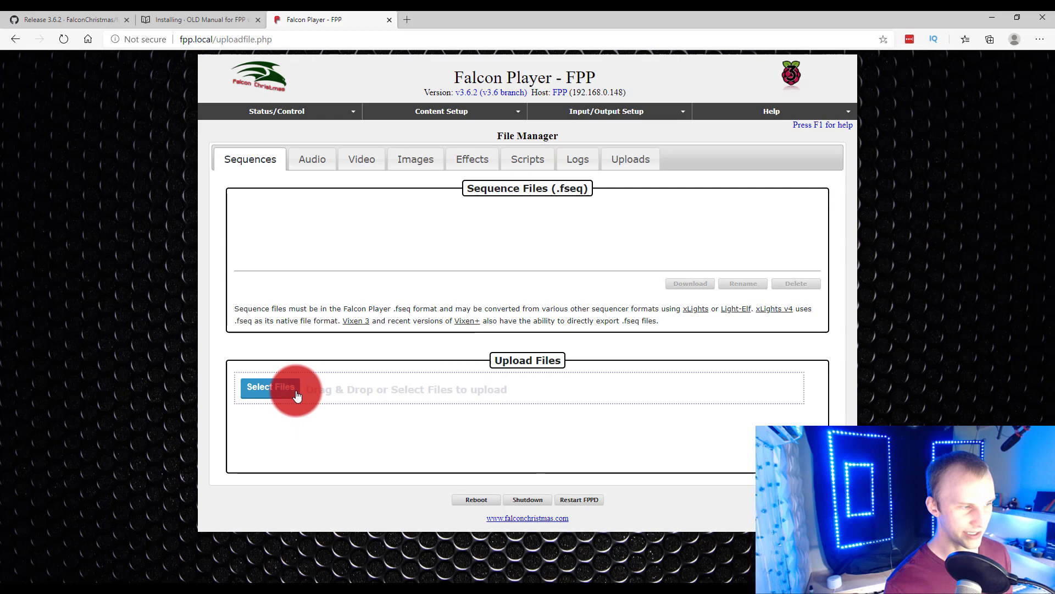
left_click_drag(344, 390, 398, 391)
left_click(258, 378)
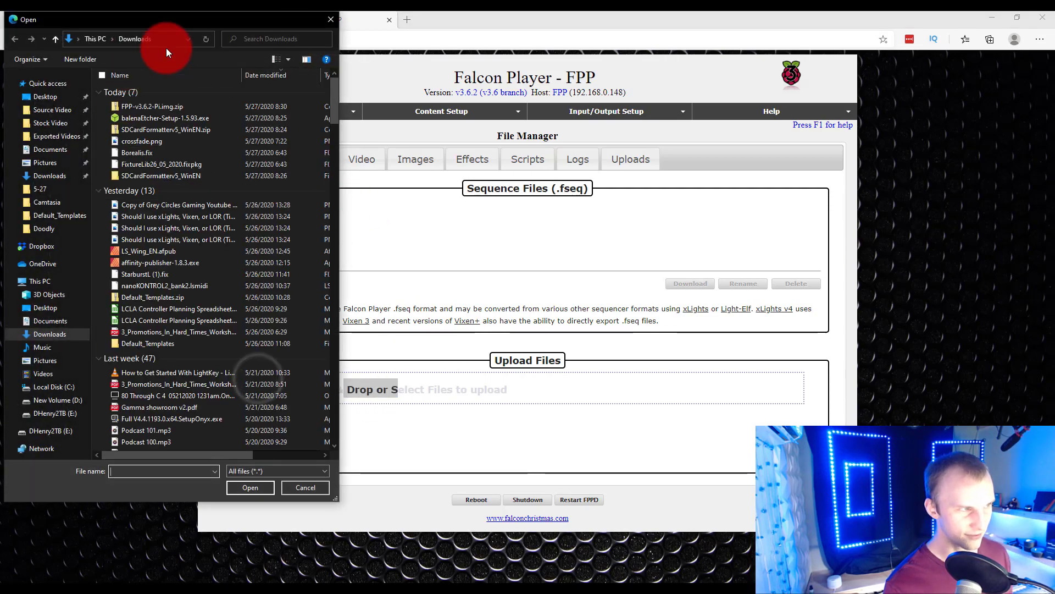
left_click(326, 23)
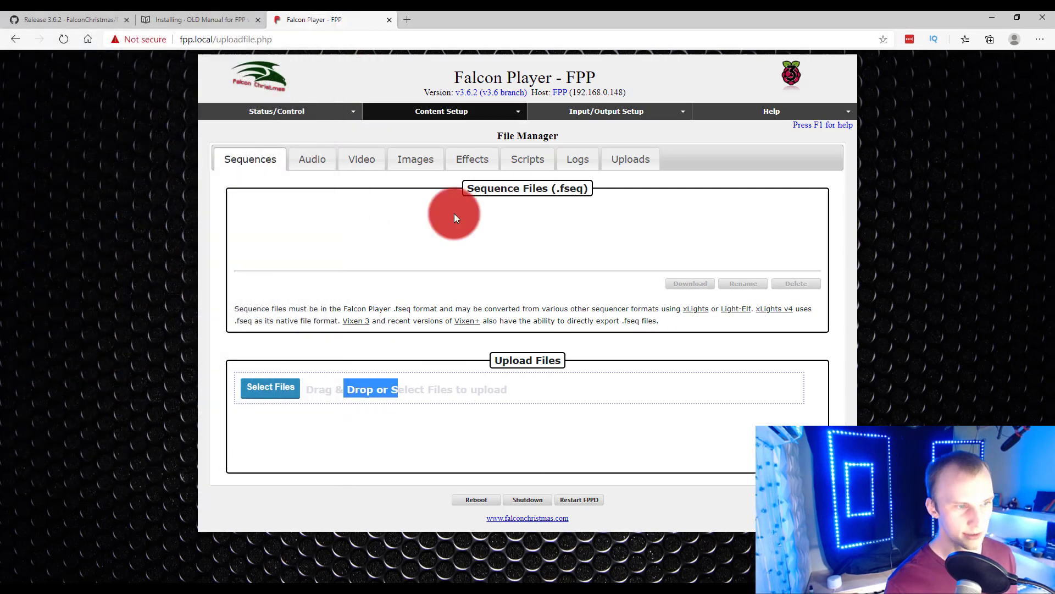
- Read the Sequences tab's description of the .fseq file format
left_click(560, 321)
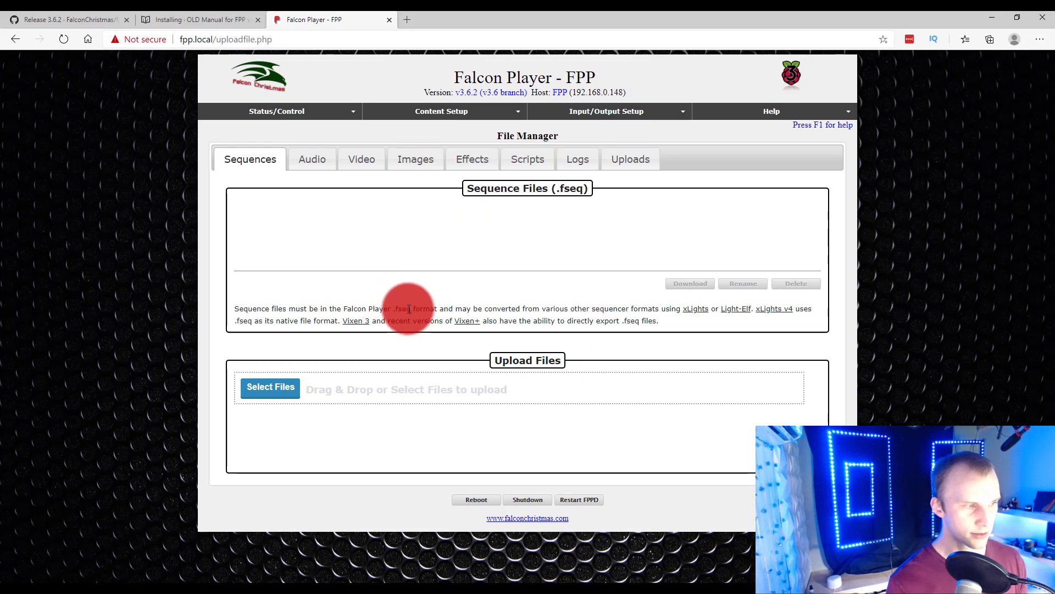
left_click_drag(376, 309, 413, 318)
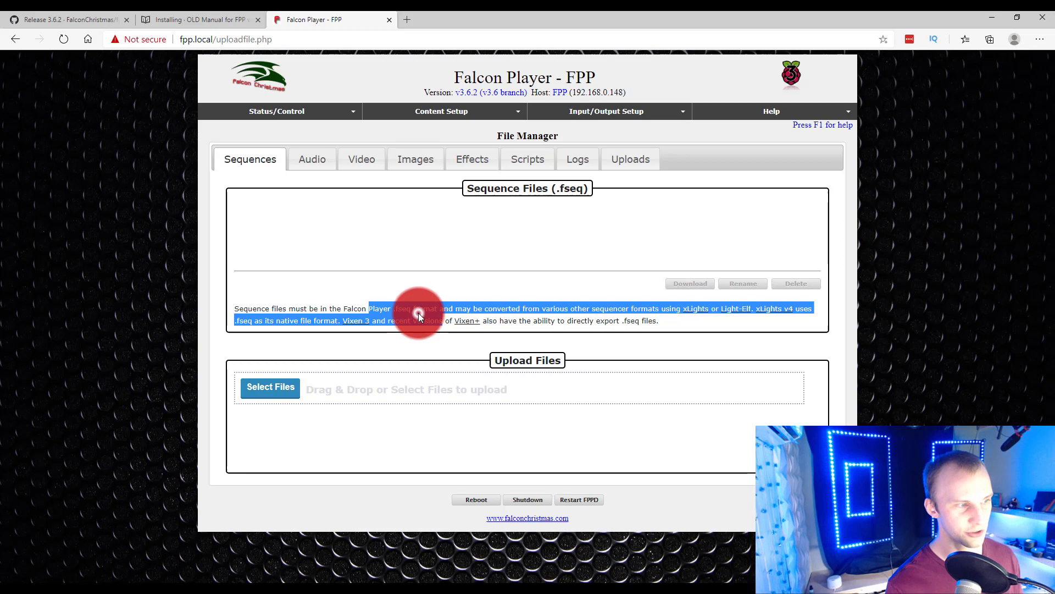
left_click(419, 313)
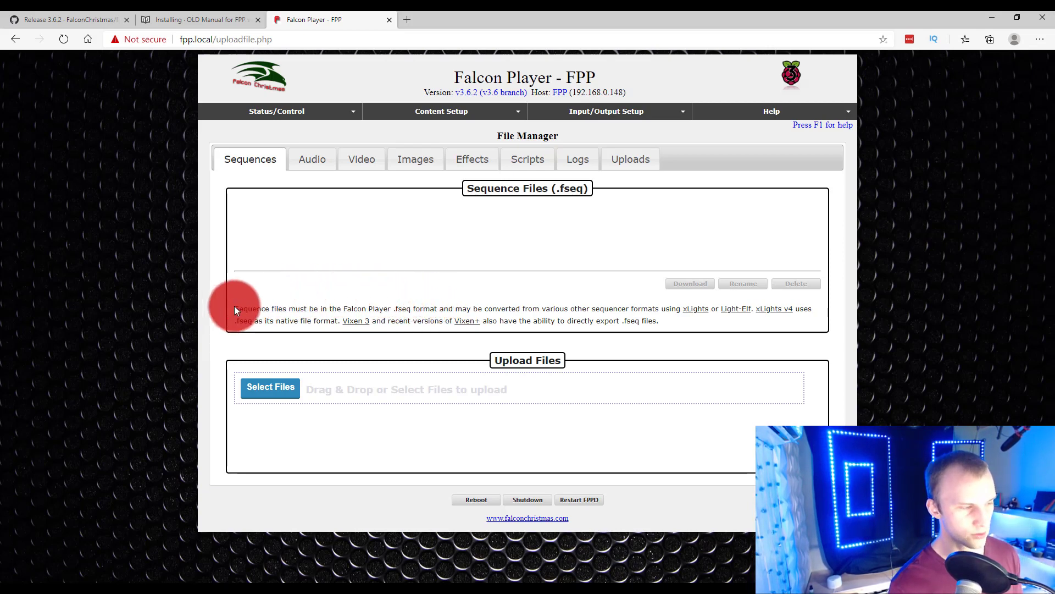
left_click_drag(210, 289, 373, 279)
left_click(673, 326)
left_click(414, 332)
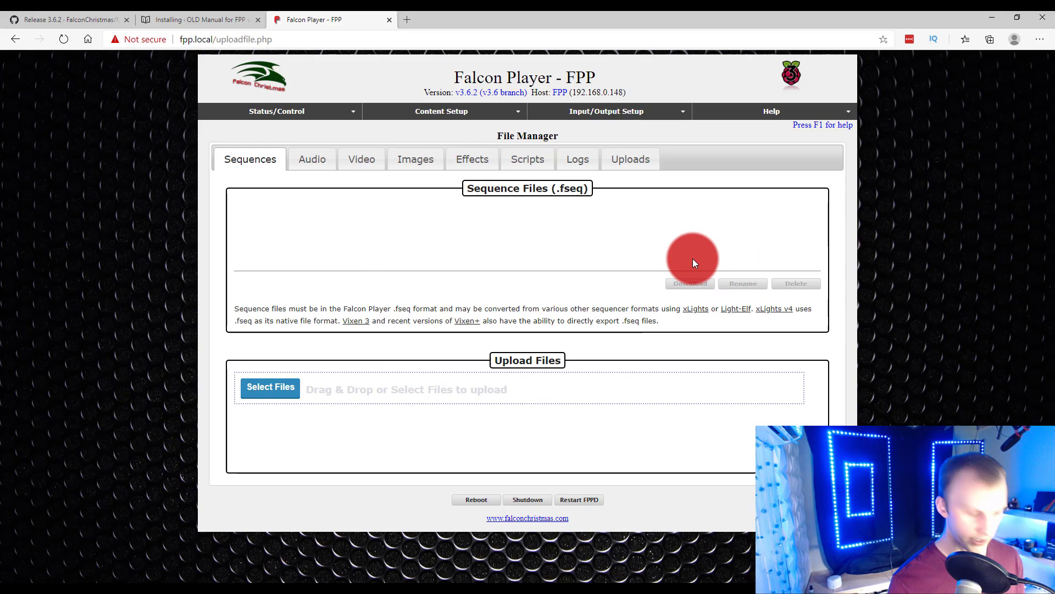
- Launch xLights64 from Windows search with the He Has Come For Us sequence loaded
key("super")
type("xlights")
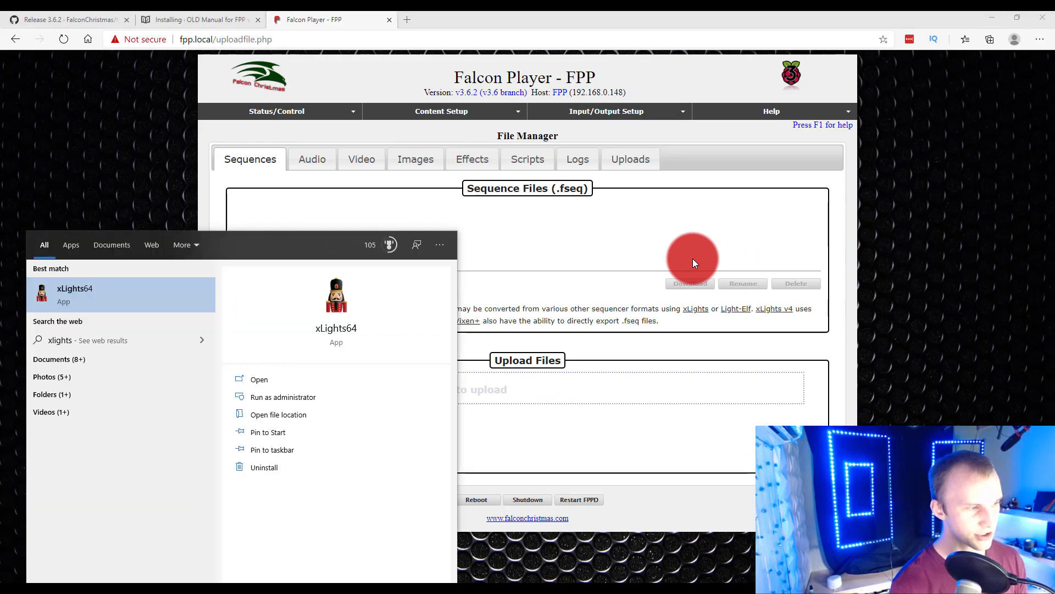
key("Return")
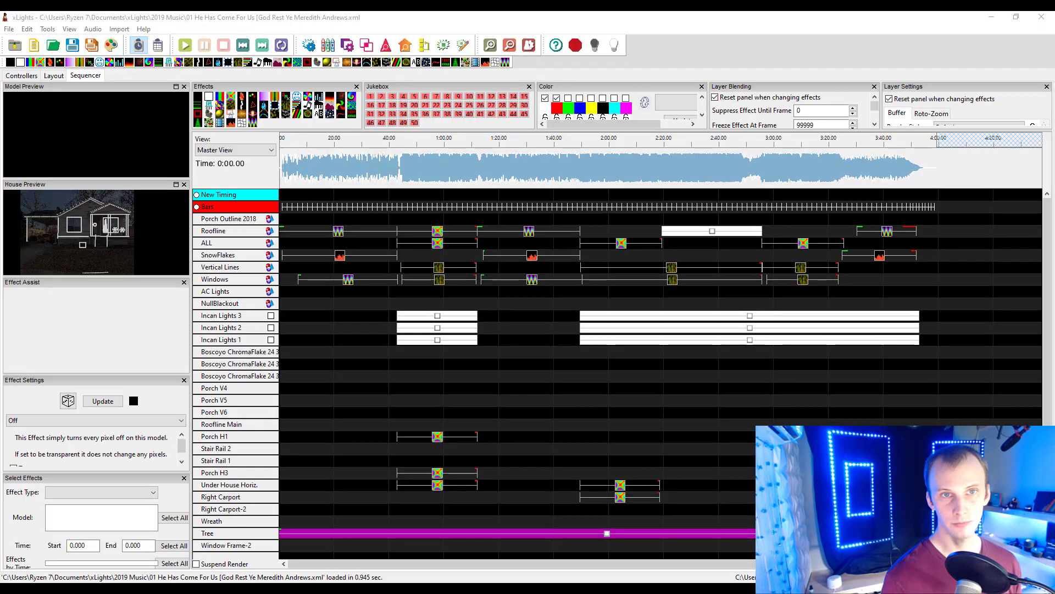
left_click(624, 125)
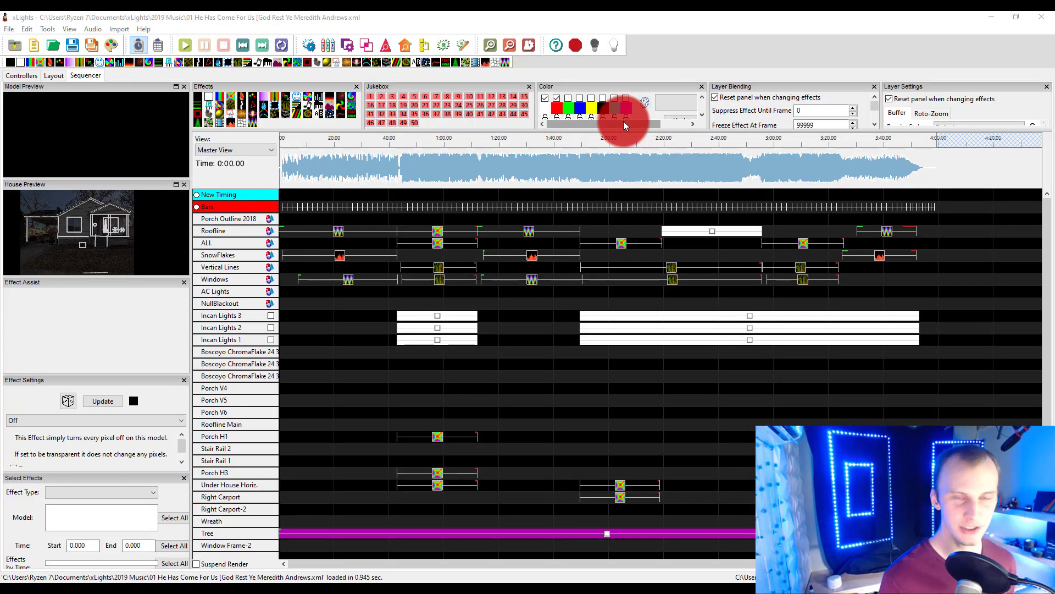
left_click_drag(625, 126, 572, 118)
left_click(99, 16)
left_click(9, 28)
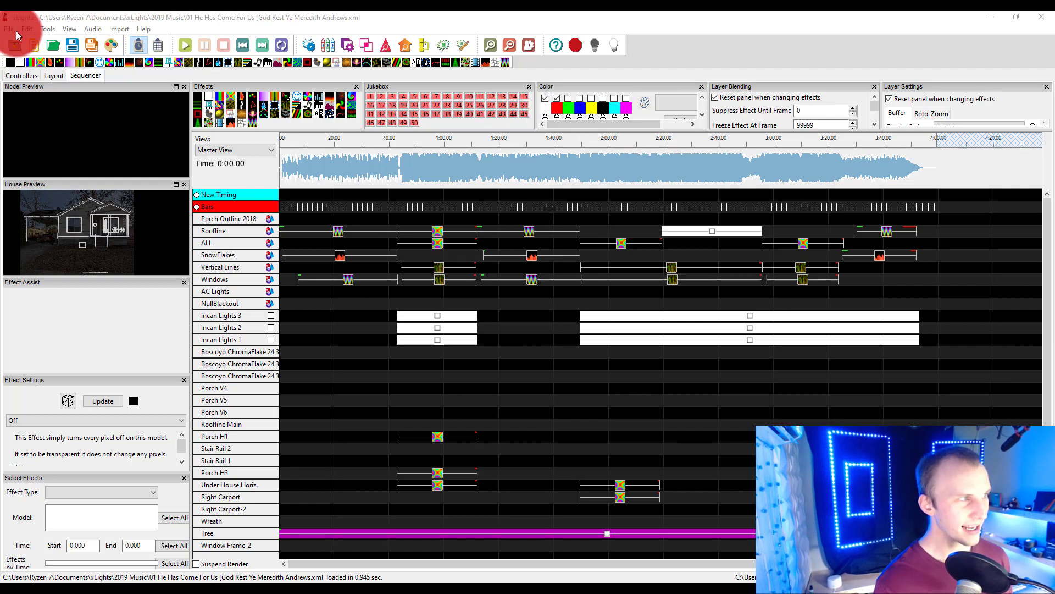
- In FPP Connect, keep V2 Sparse/zstd format, UDP output None, and no model upload
left_click(47, 30)
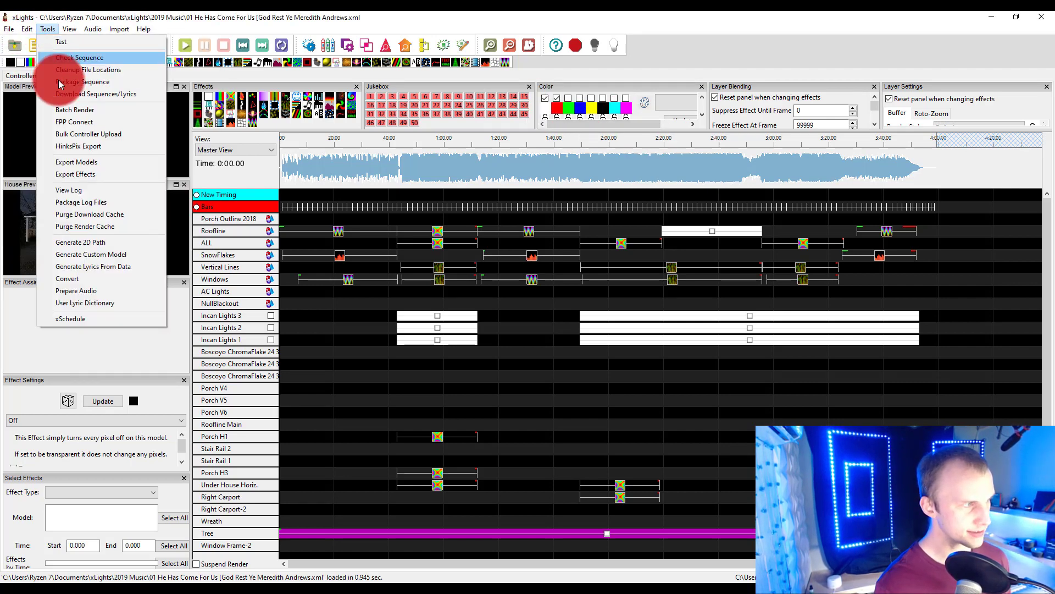
left_click(67, 125)
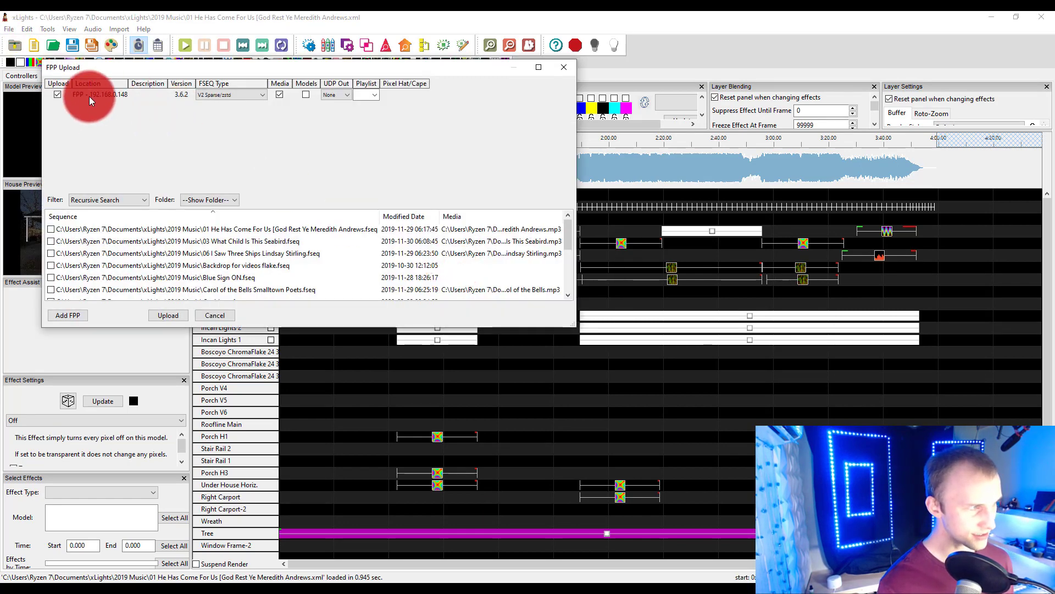
left_click(197, 90)
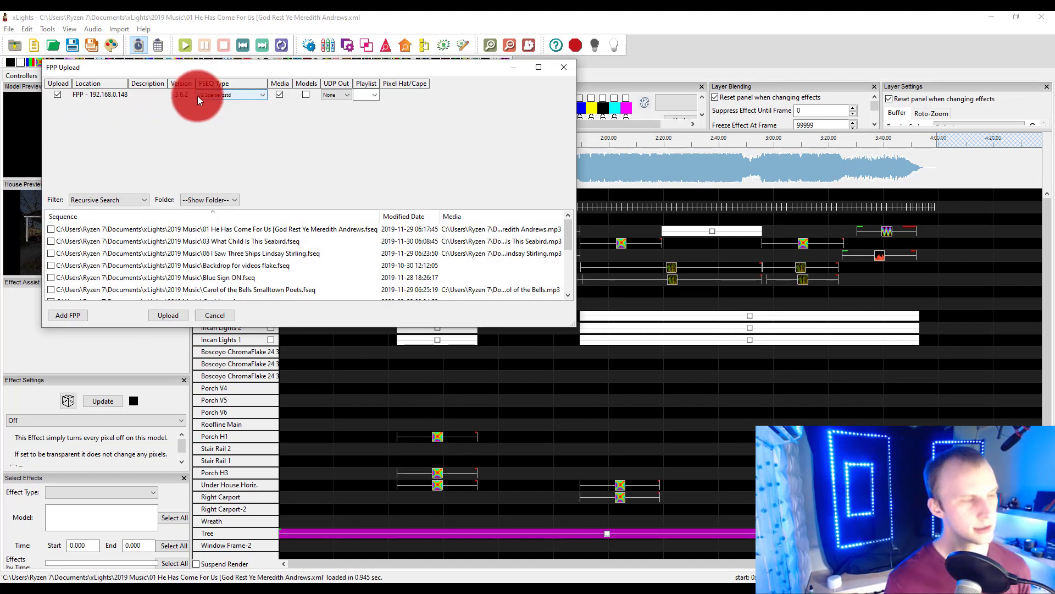
left_click(240, 97)
left_click(239, 96)
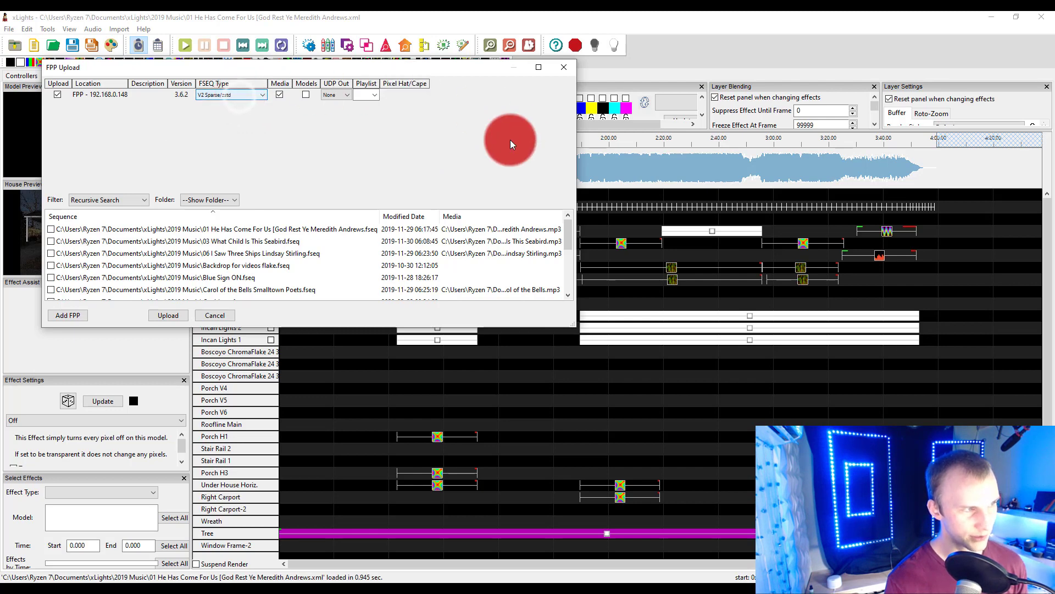
left_click(307, 95)
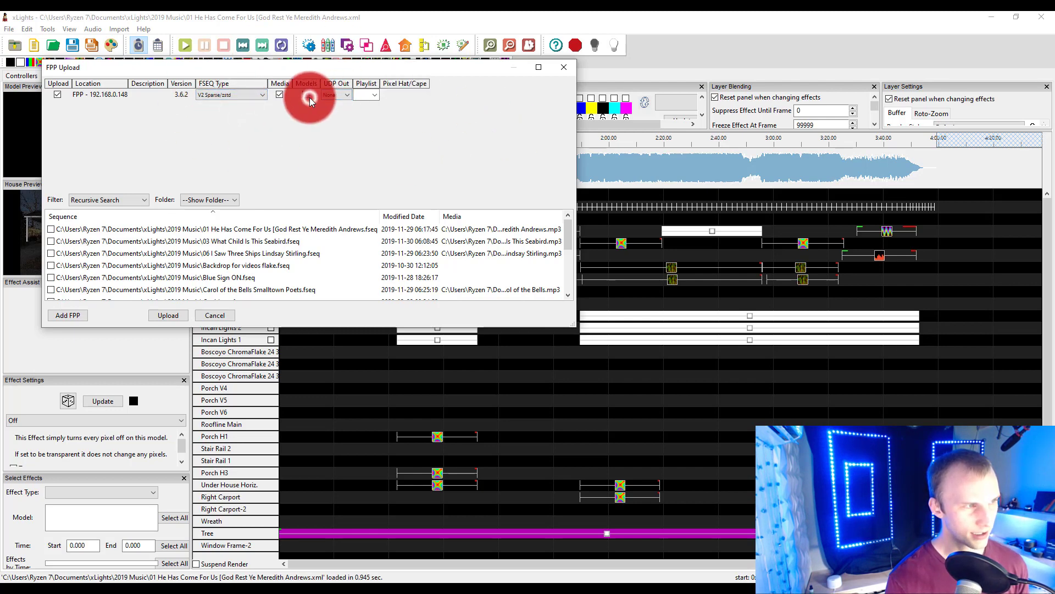
left_click(370, 95)
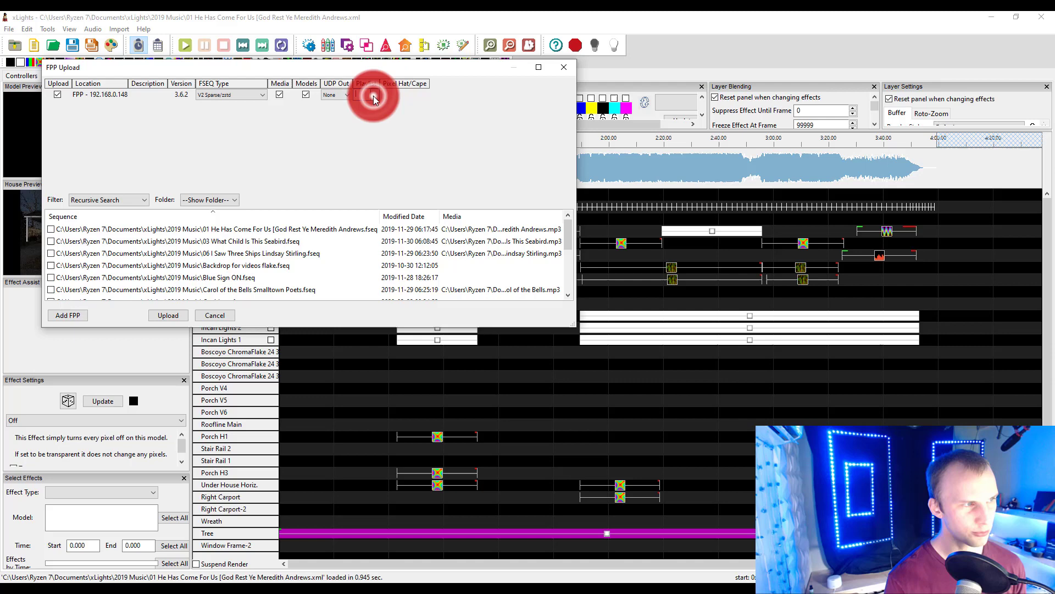
left_click(346, 95)
left_click(347, 96)
left_click(306, 95)
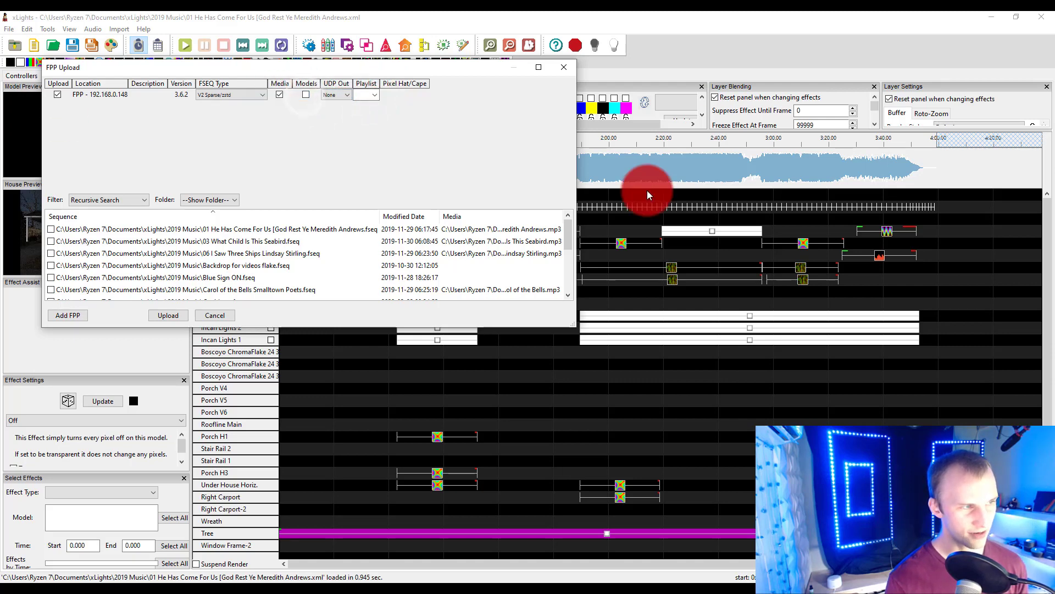
- Upload the He Has Come For Us and What Child Is This sequences to FPP
left_click(51, 229)
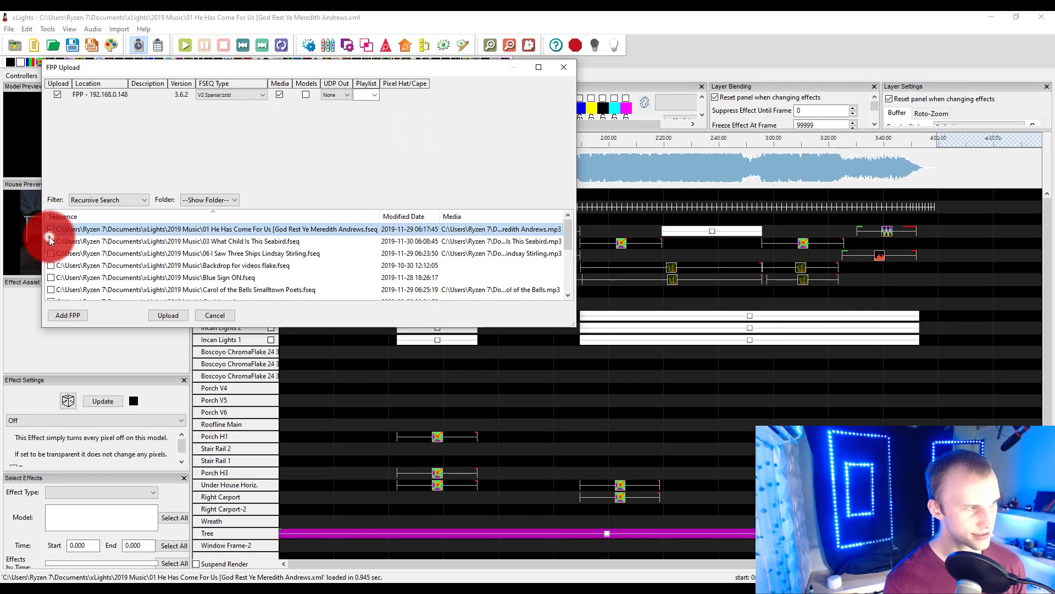
left_click(50, 241)
scroll(49, 243, "down", 3)
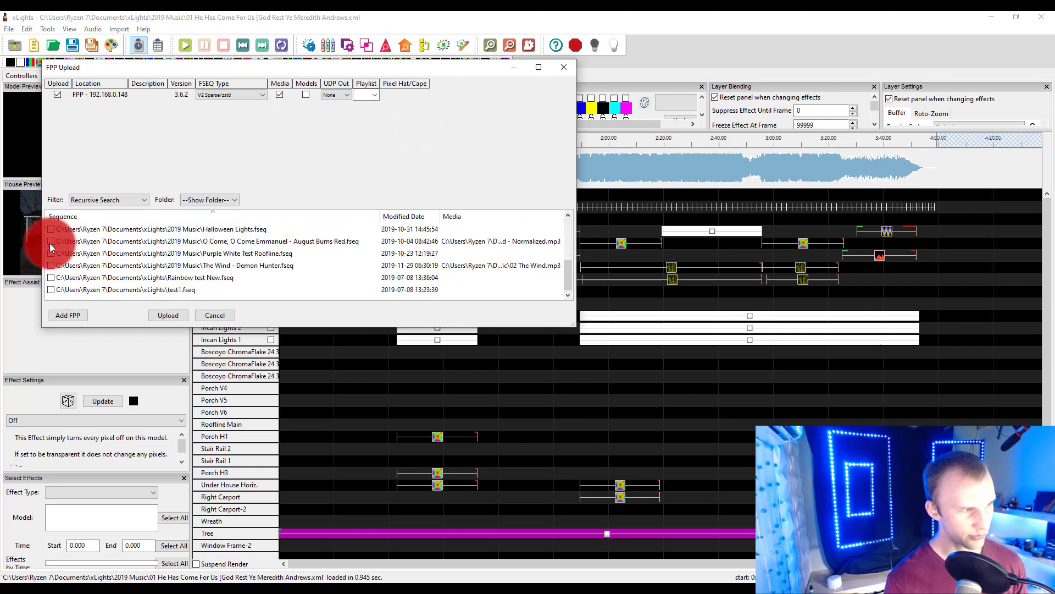
scroll(49, 243, "up", 3)
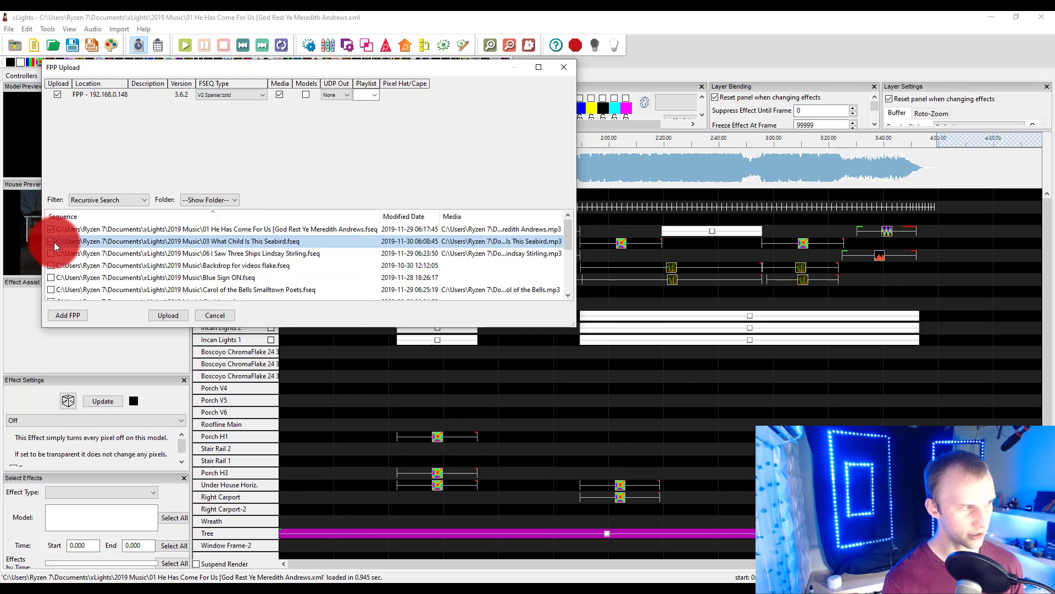
left_click(175, 317)
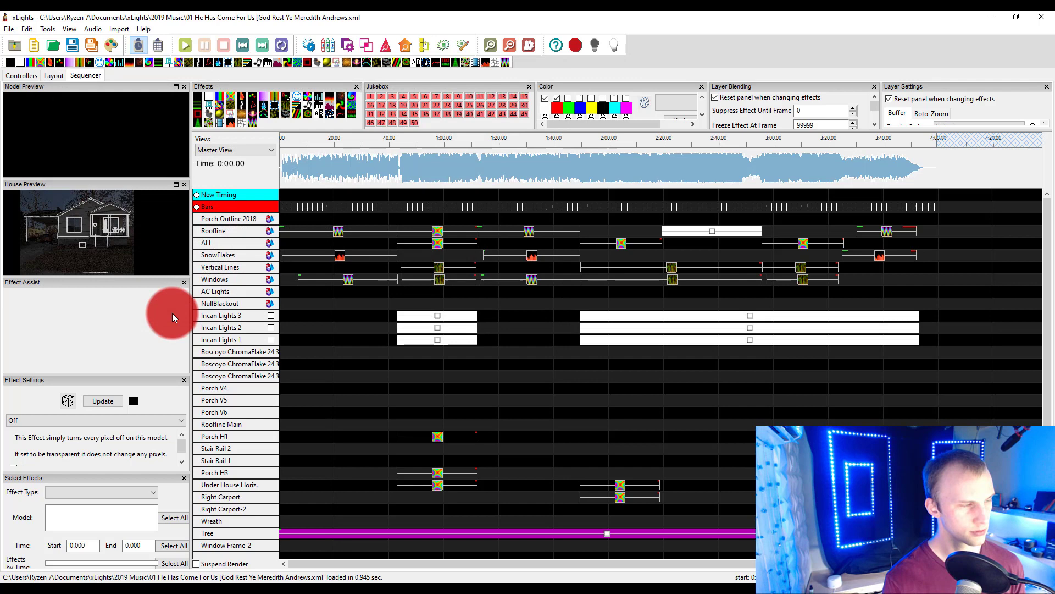
- Clear the effect selection in the grid and return to the Falcon Player browser
left_click(562, 225)
left_click(731, 299)
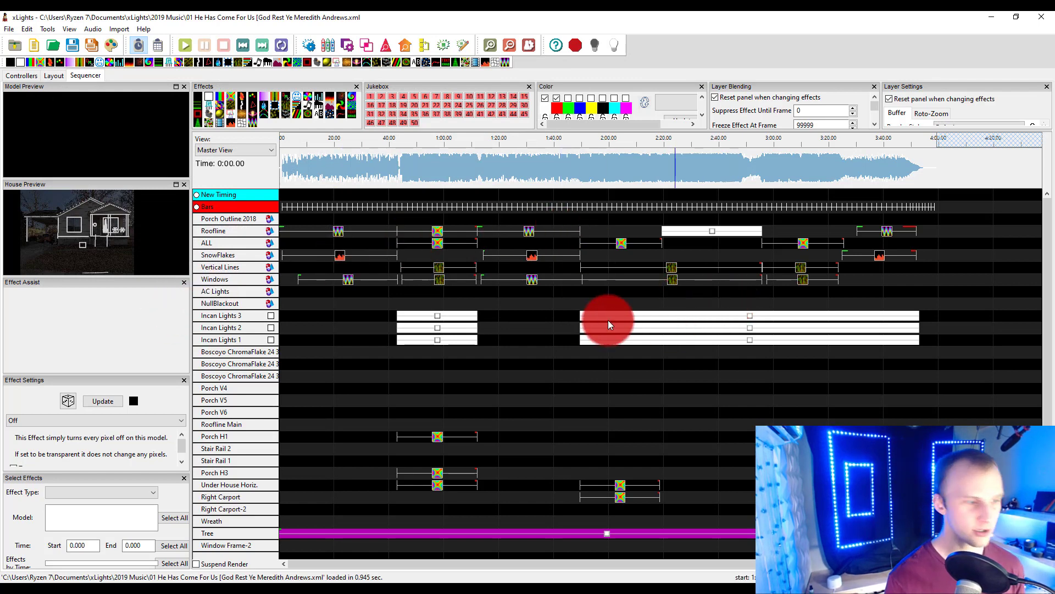
left_click(572, 319)
key("alt+Tab")
key("alt+Tab")
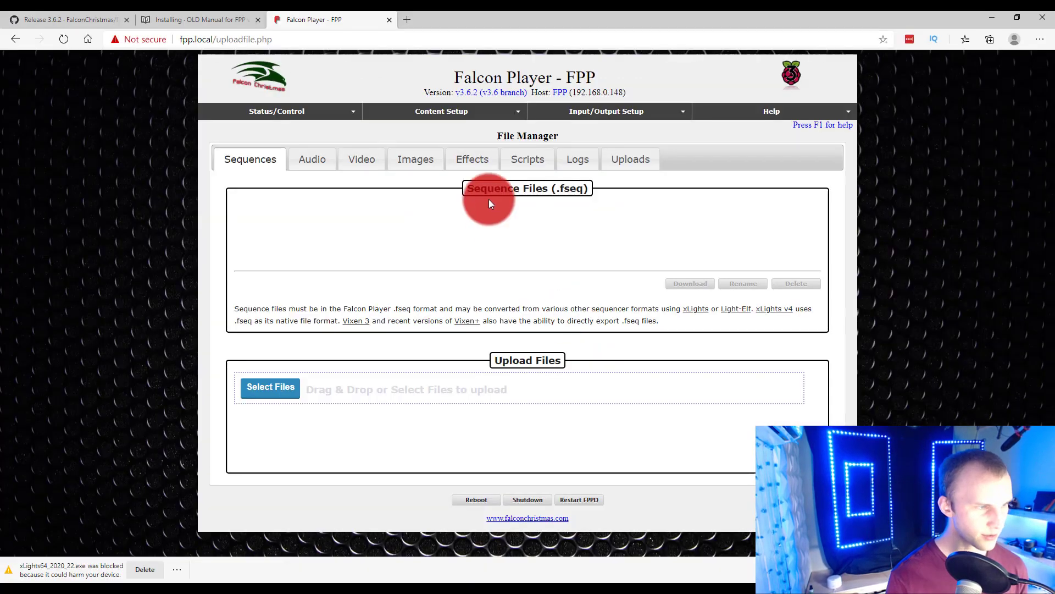
- On Playlists, pick He Has Come For Us and save a new playlist named 'Christmas 2020'
left_click(422, 113)
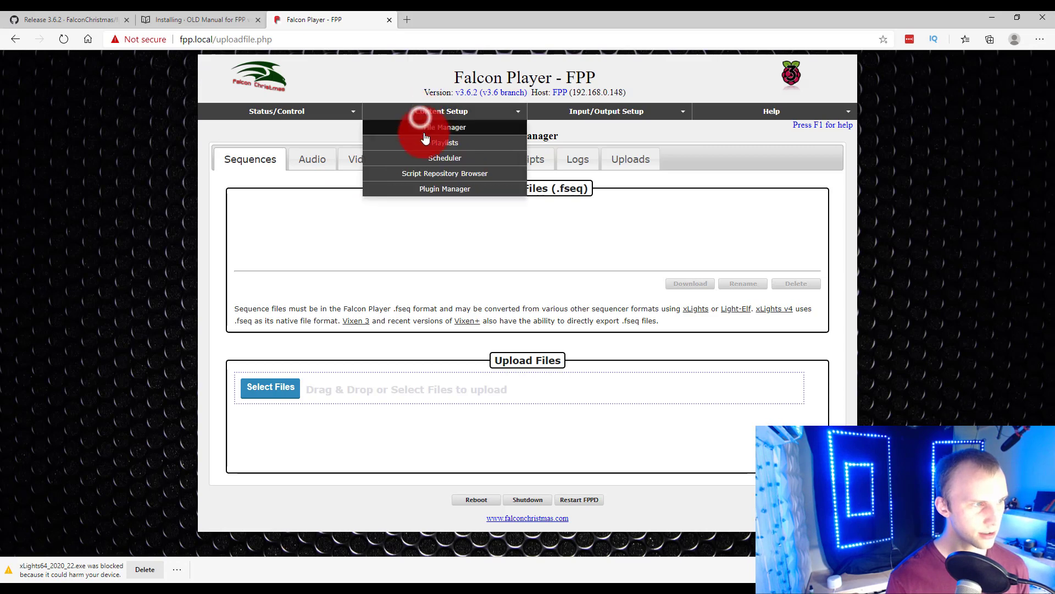
left_click(430, 142)
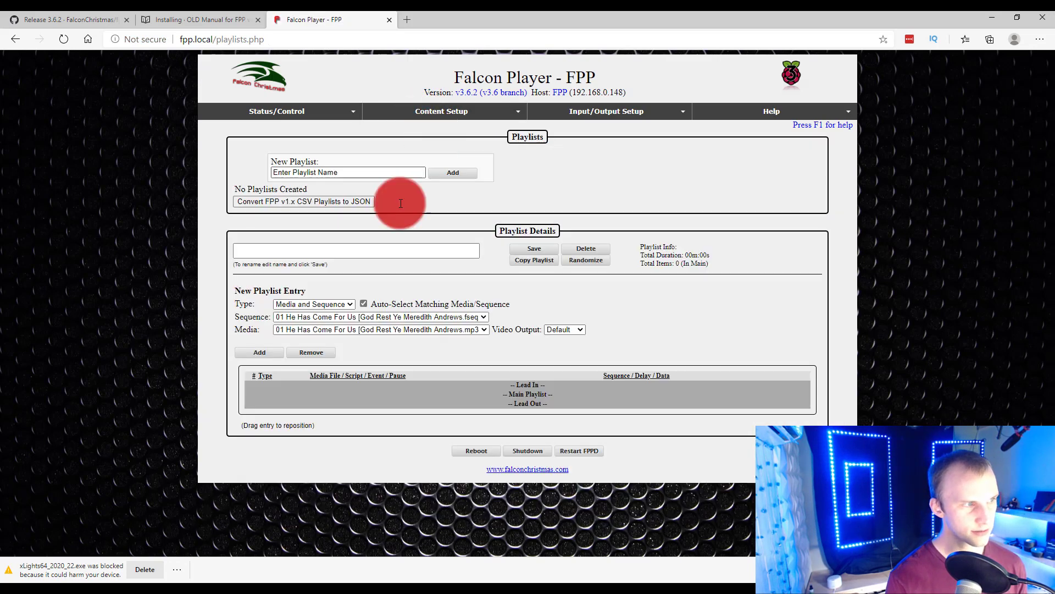
left_click(362, 318)
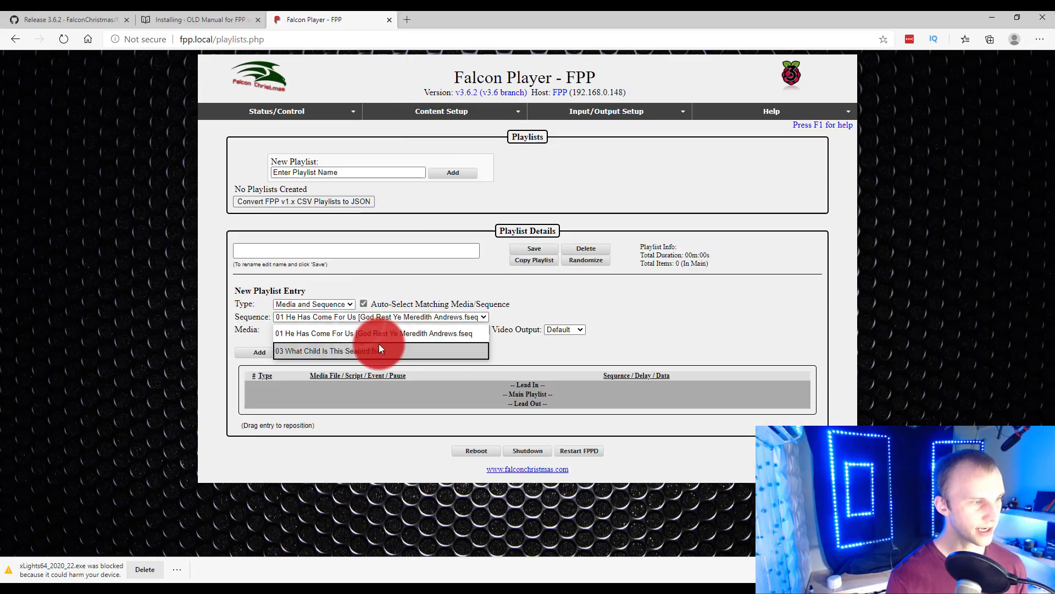
left_click(378, 329)
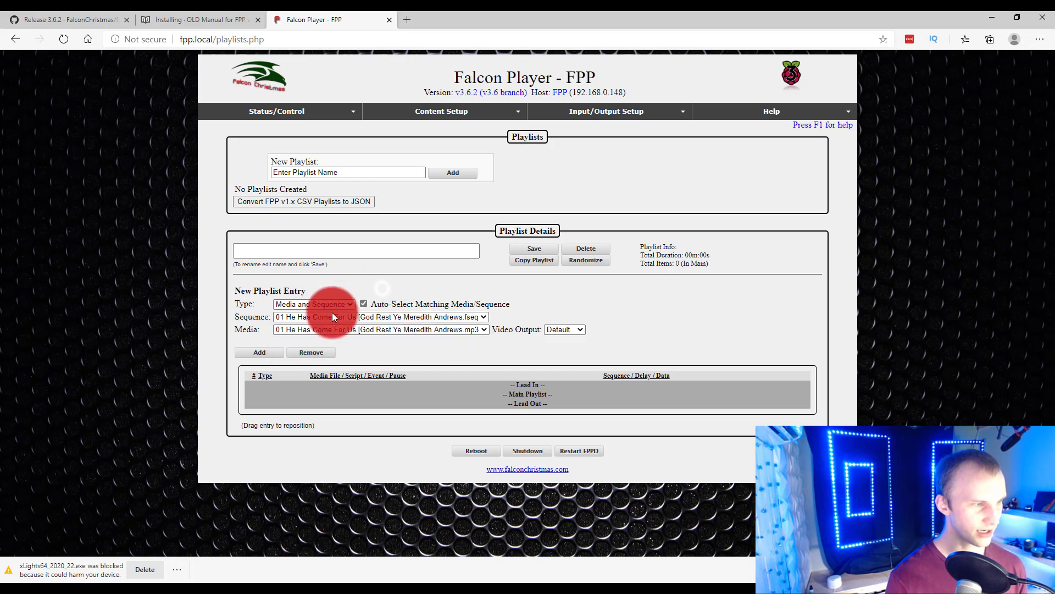
left_click(387, 252)
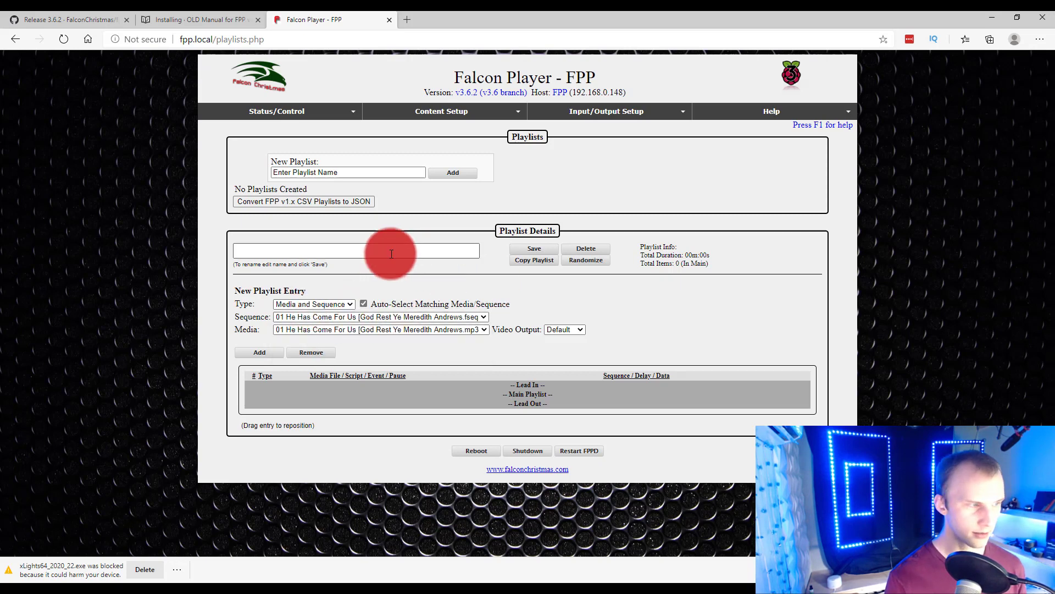
type("Christmas 202")
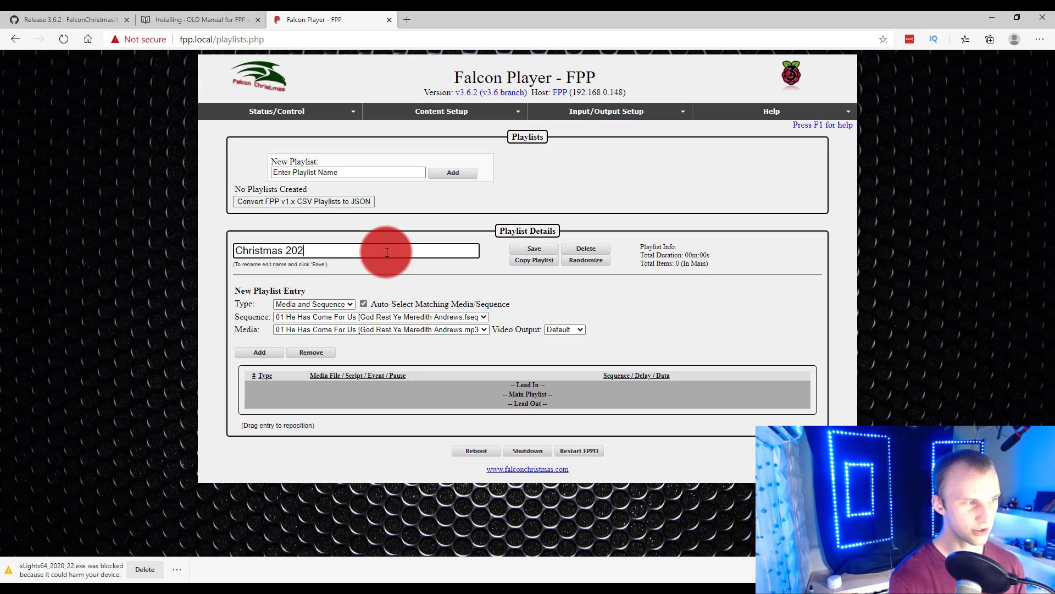
type("0")
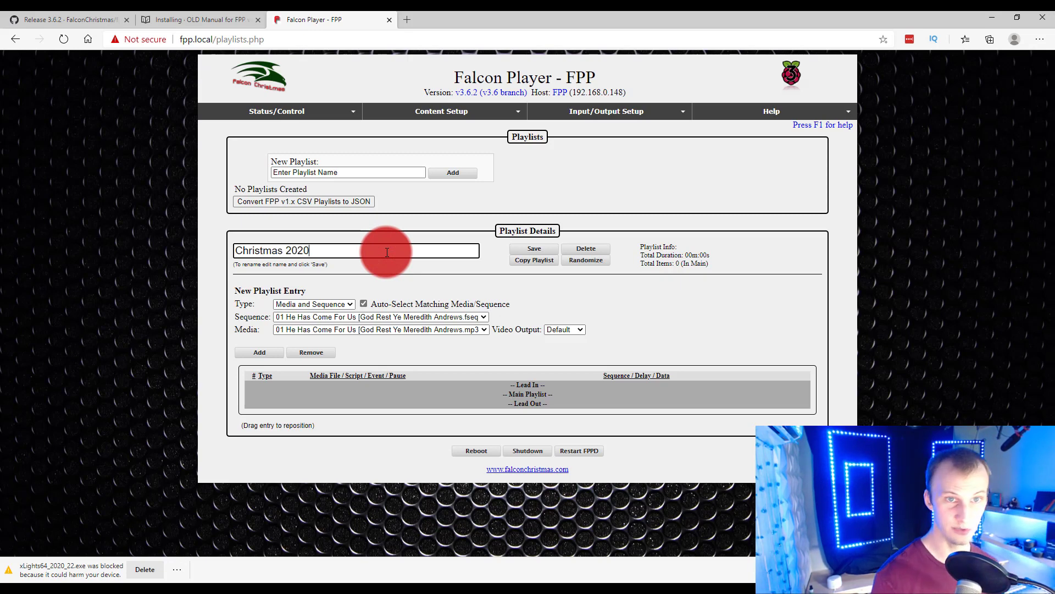
left_click(552, 251)
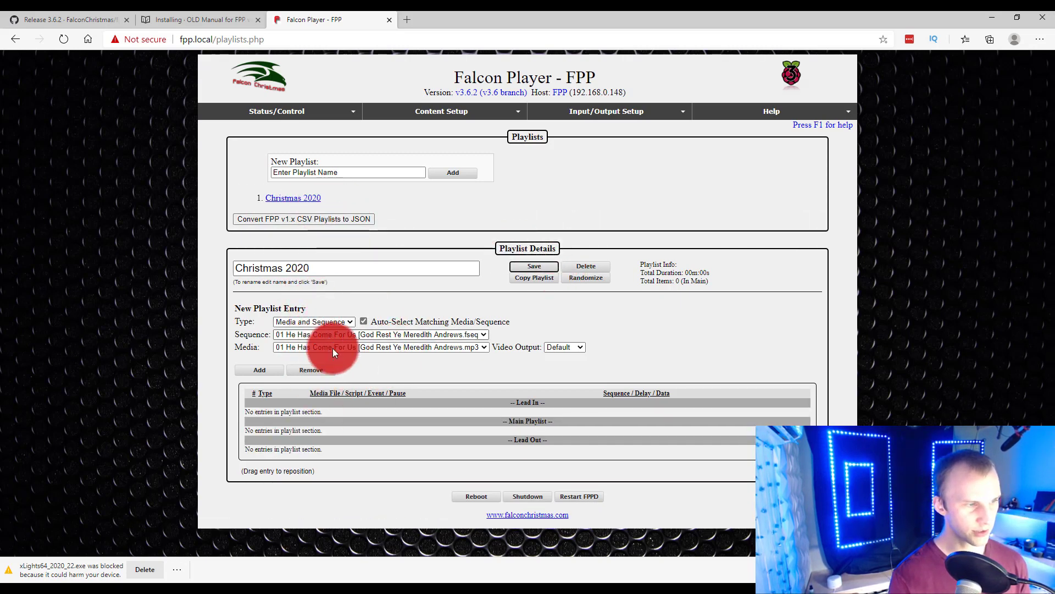
- Add He Has Come For Us and What Child Is This Seabird as playlist entries
left_click(260, 370)
left_click(303, 336)
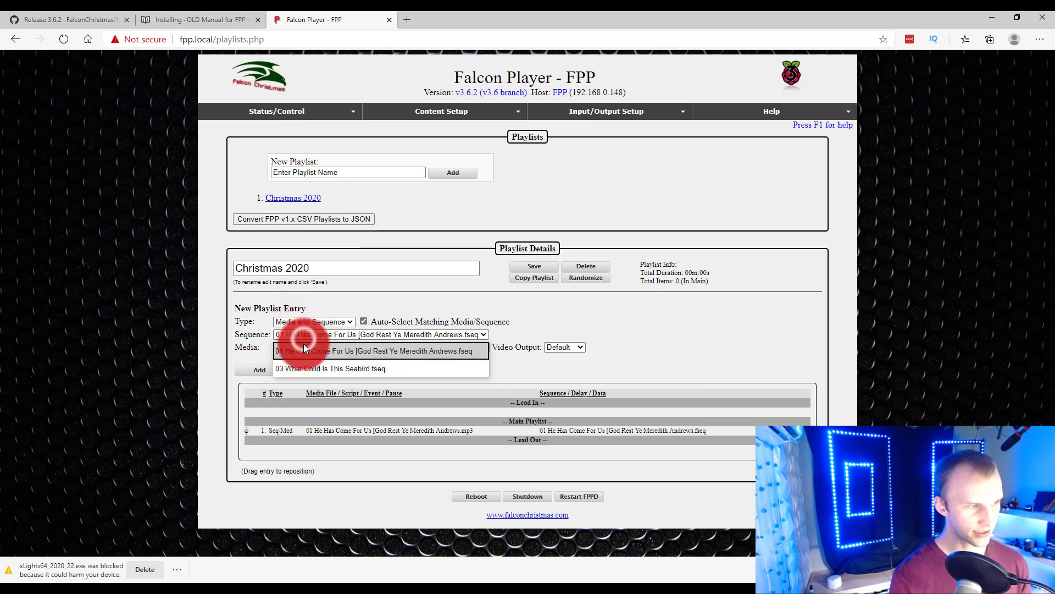
left_click(297, 367)
left_click(263, 369)
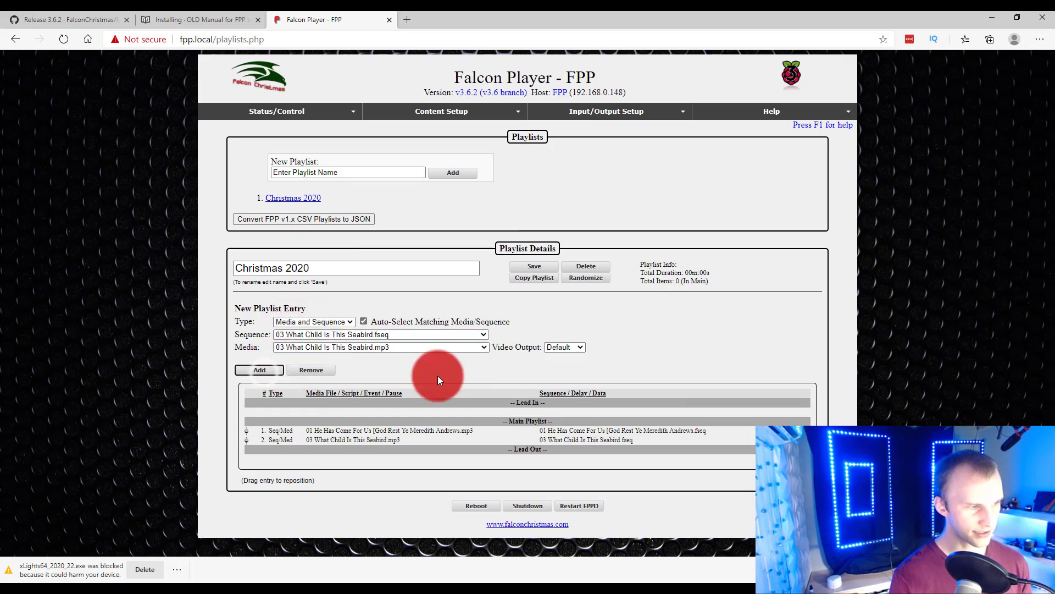
- Review the two entries in the playlist table and save Christmas 2020
left_click(404, 397)
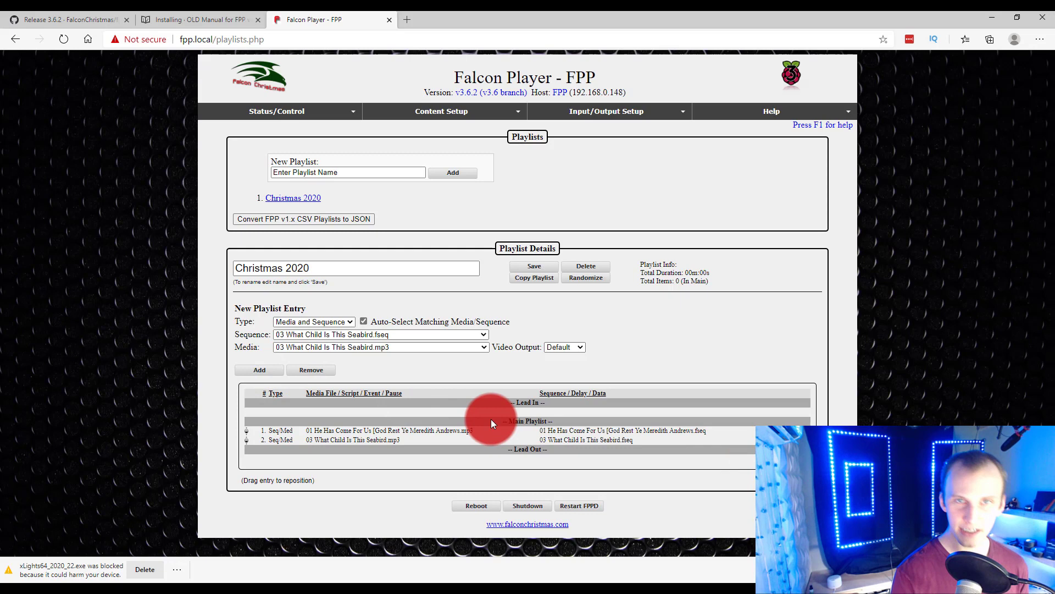
left_click_drag(509, 404, 548, 409)
left_click(506, 452)
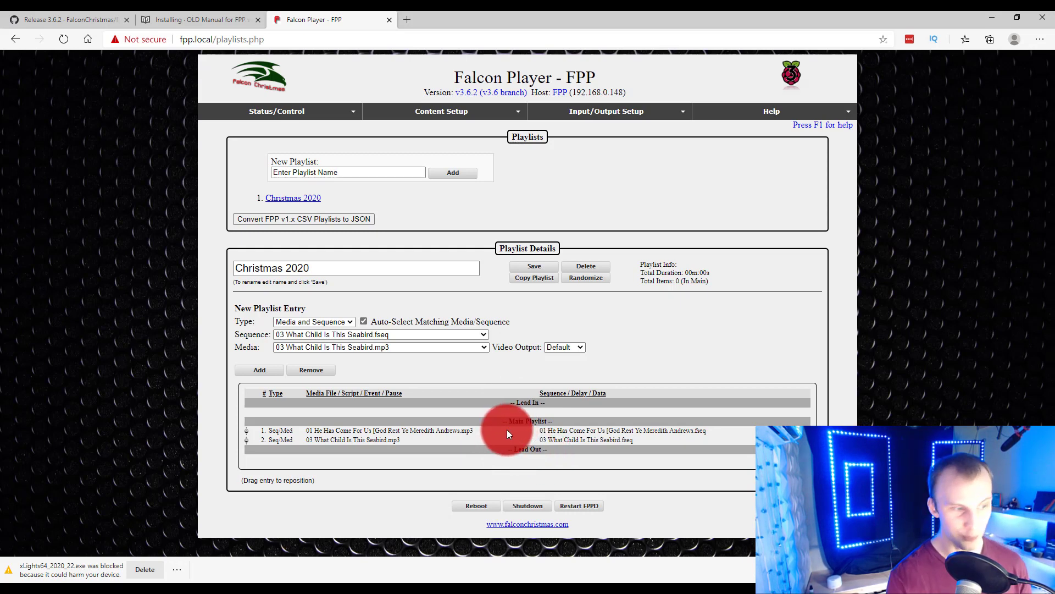
left_click_drag(507, 421, 573, 420)
left_click(573, 416)
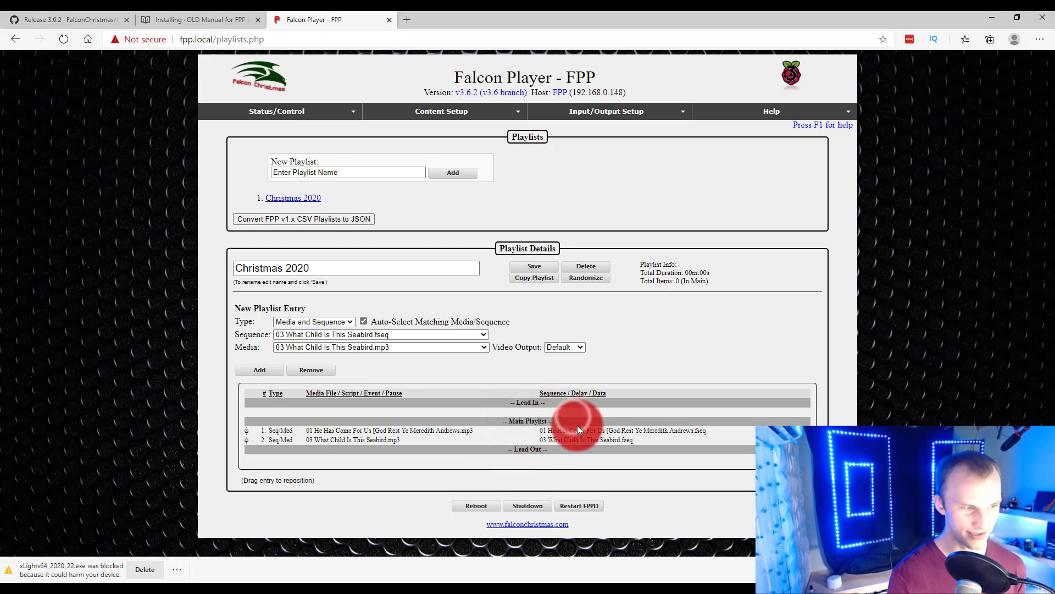
left_click(534, 266)
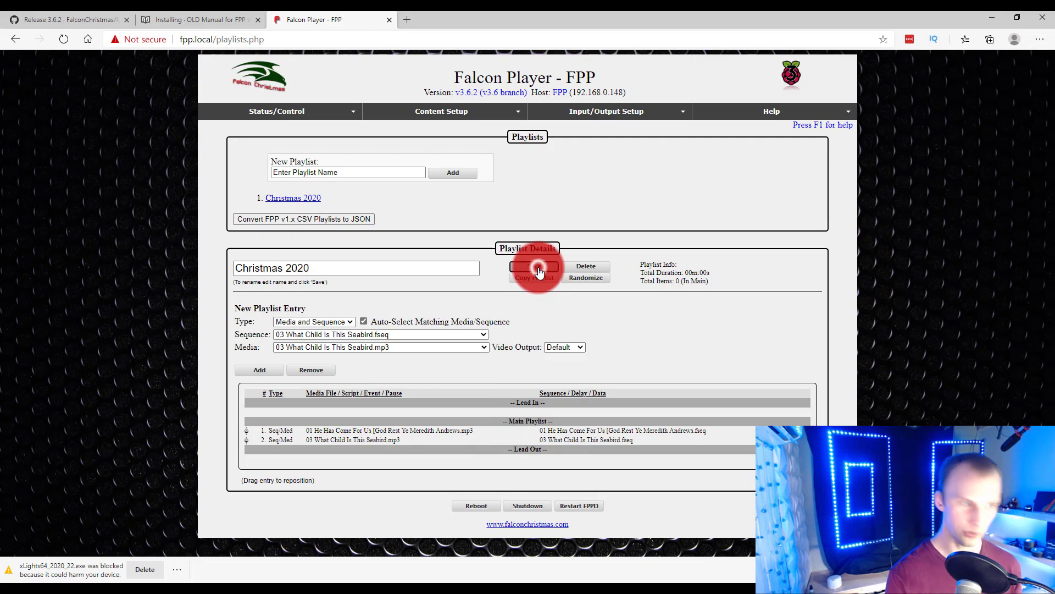
left_click(448, 104)
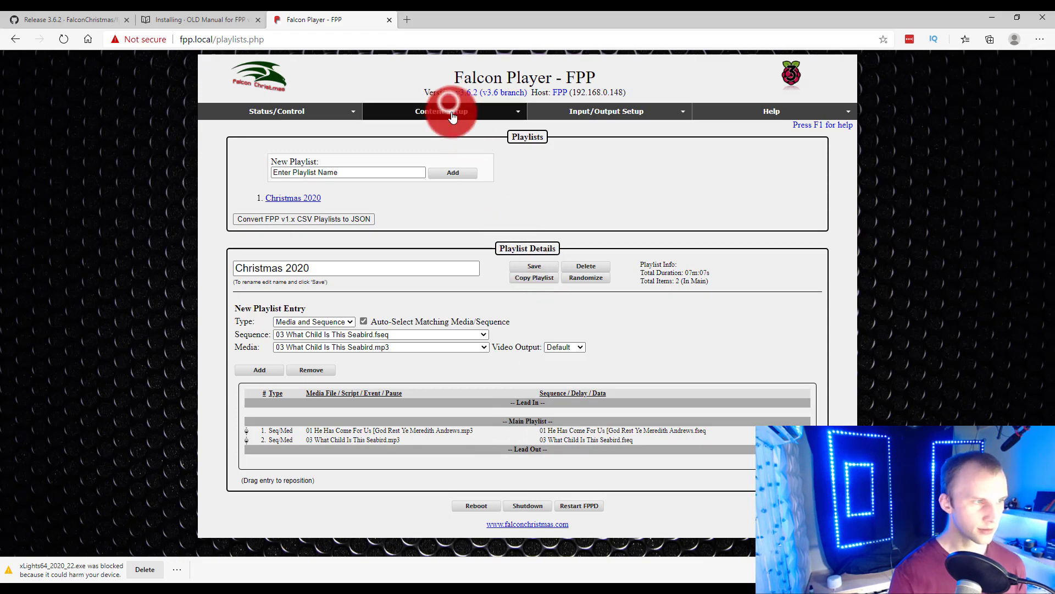
- Add a schedule entry dated 2019-01-01 to 2099-12-31 that runs Everyday
left_click(448, 158)
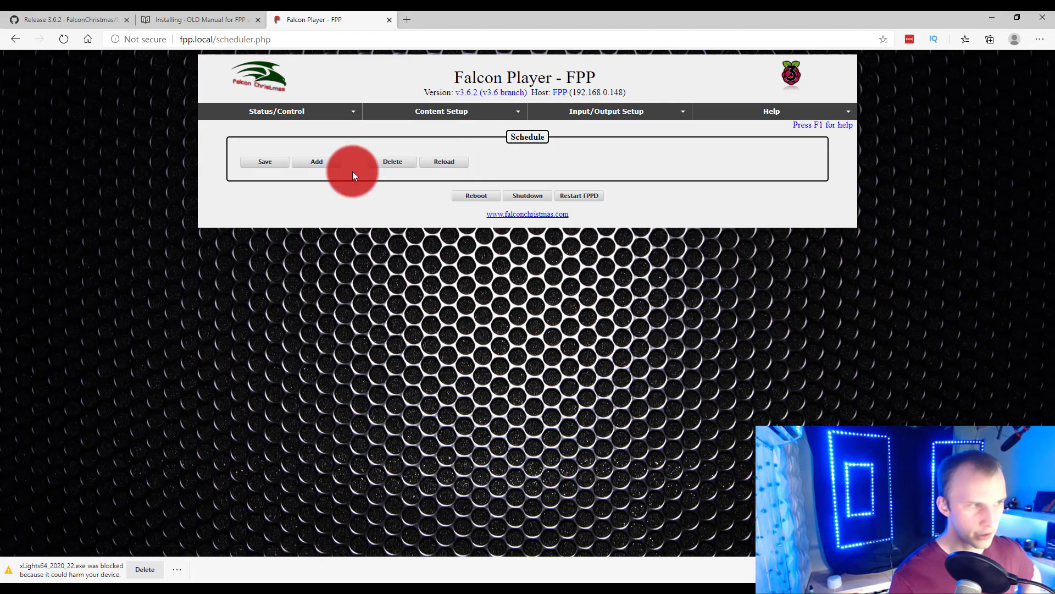
left_click(311, 163)
left_click(300, 186)
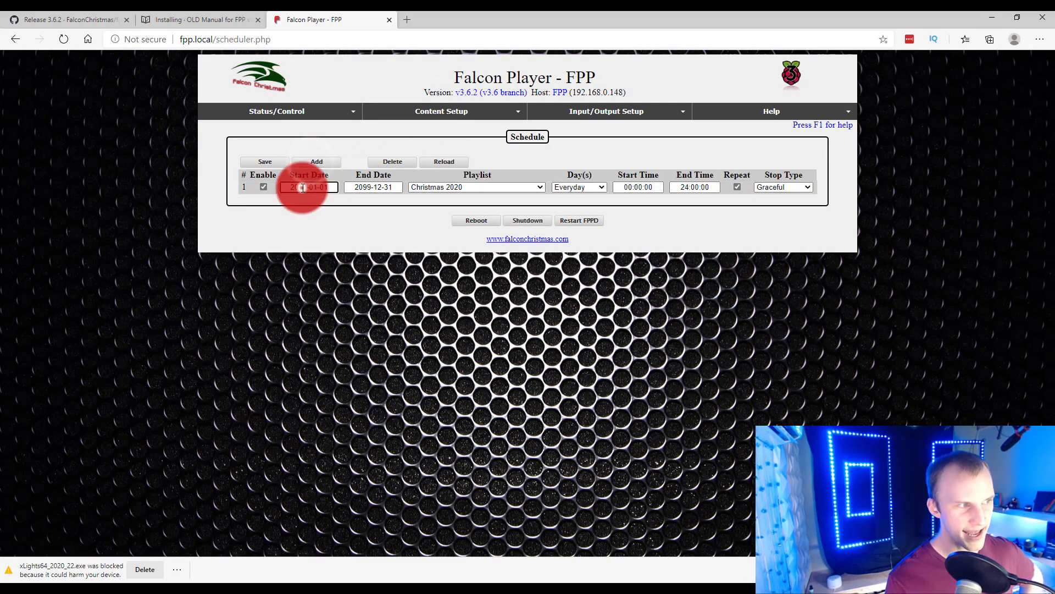
left_click(375, 189)
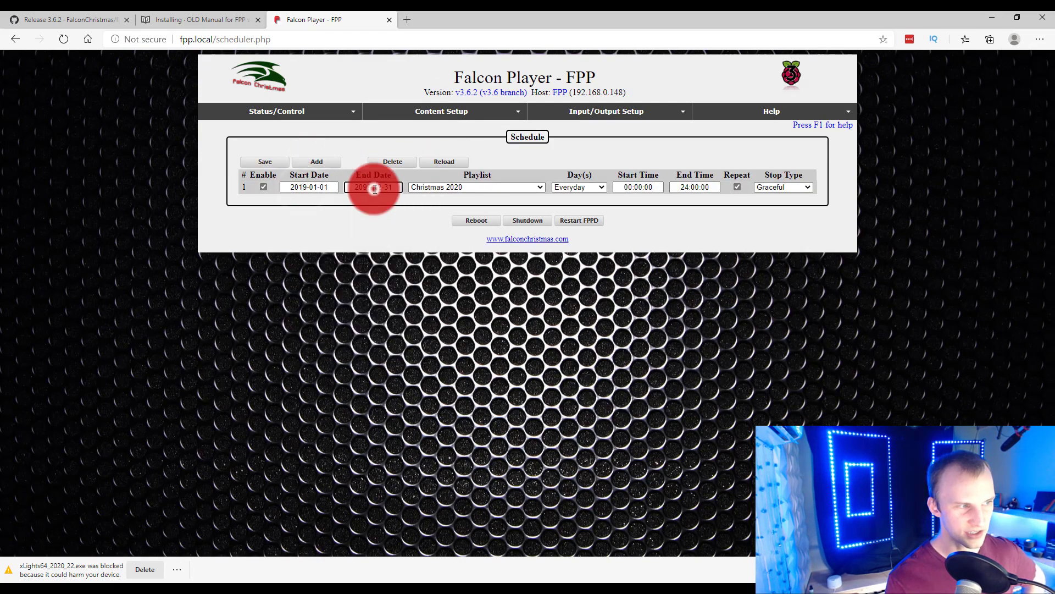
left_click(300, 188)
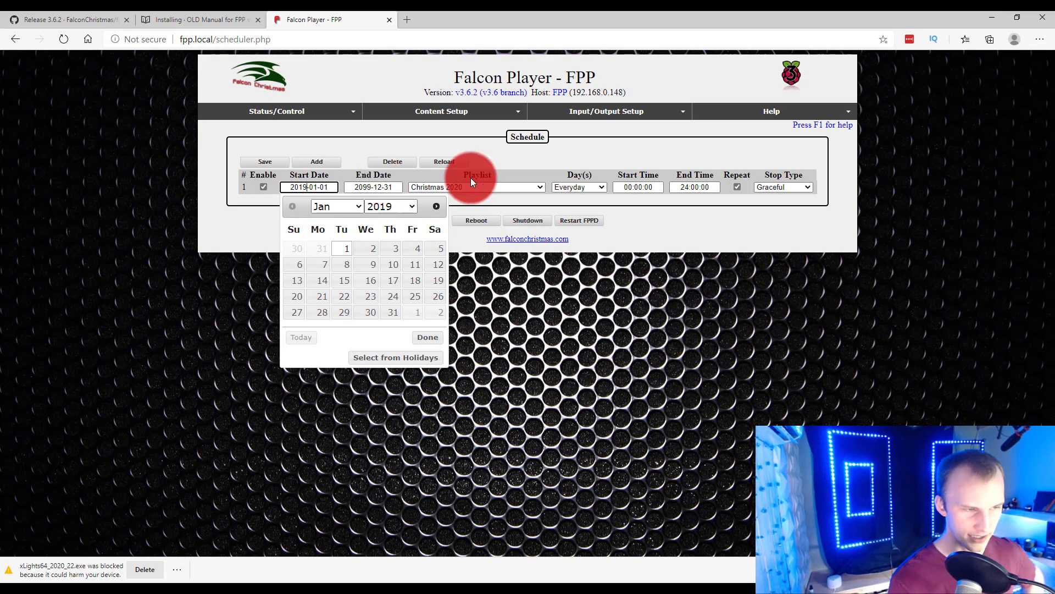
left_click(559, 189)
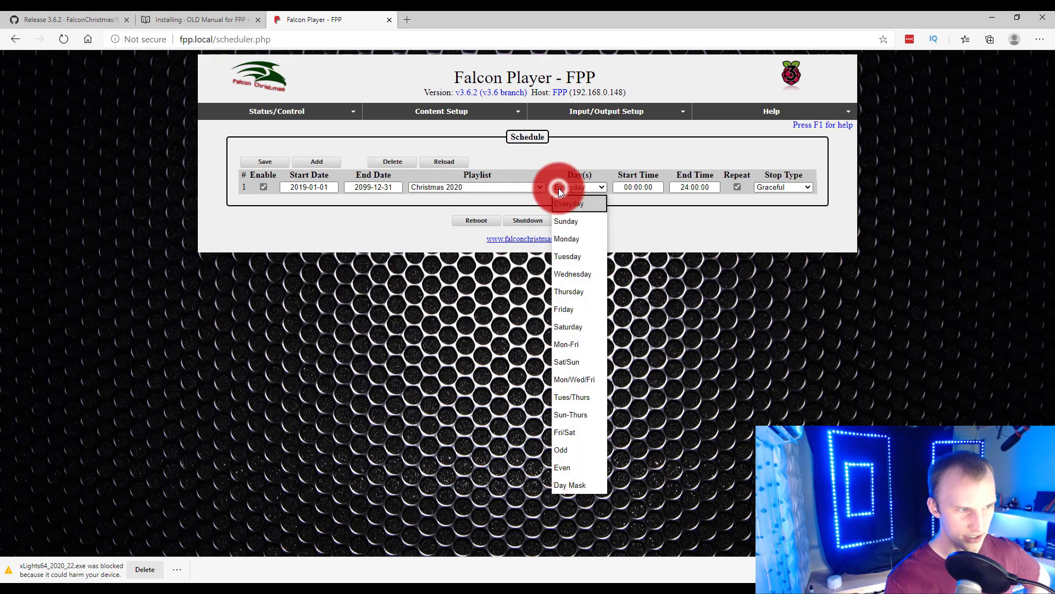
left_click(580, 484)
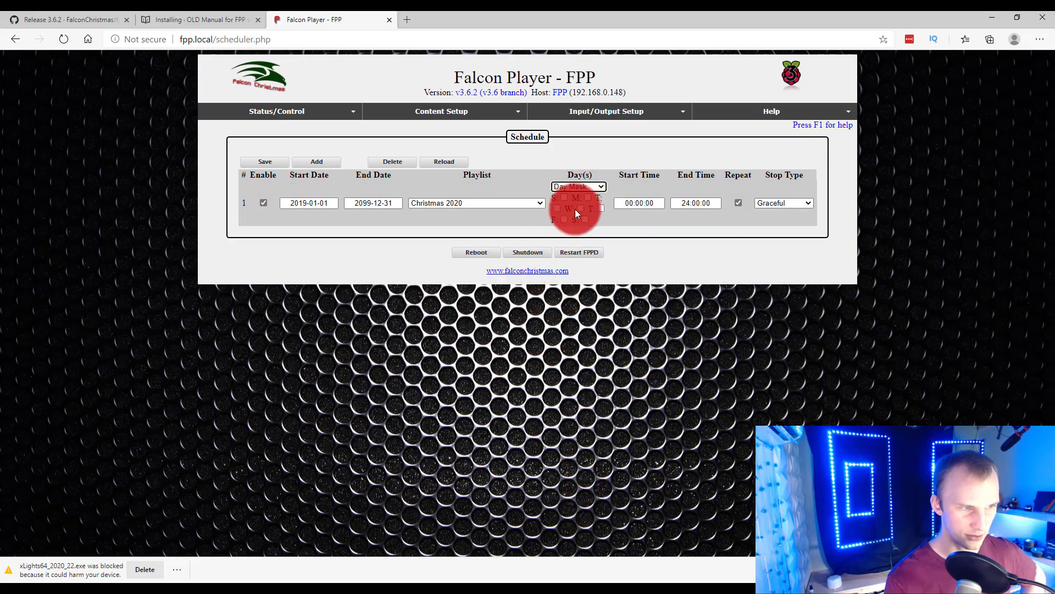
left_click(564, 190)
mouse_move(563, 194)
left_mouse_down()
mouse_move(556, 364)
mouse_move(587, 184)
left_mouse_up()
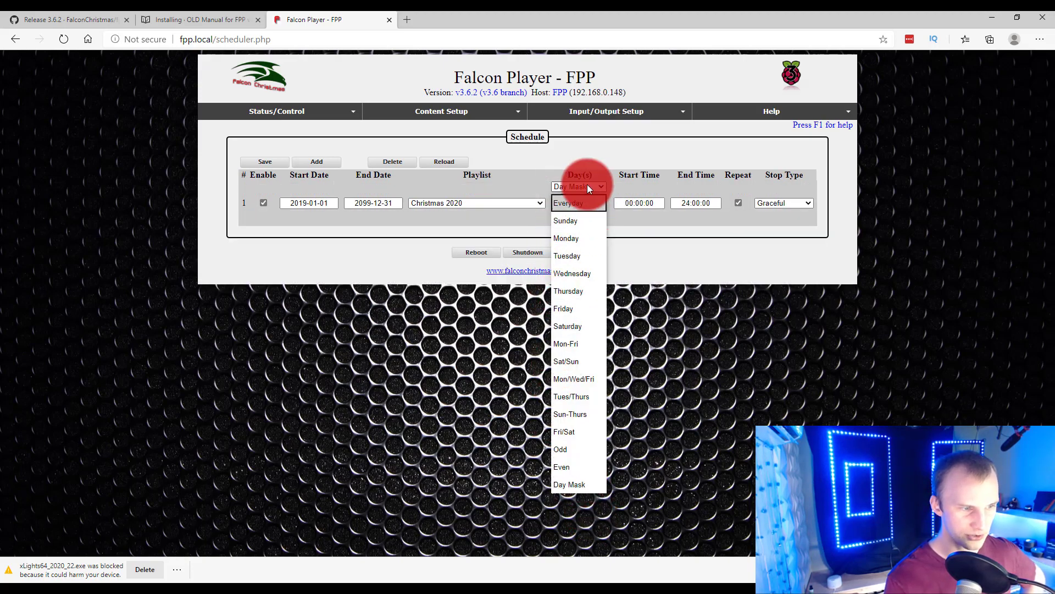
left_click(589, 199)
- Keep times 00:00:00 to 24:00:00 with Graceful stop and save the schedule
left_click(626, 188)
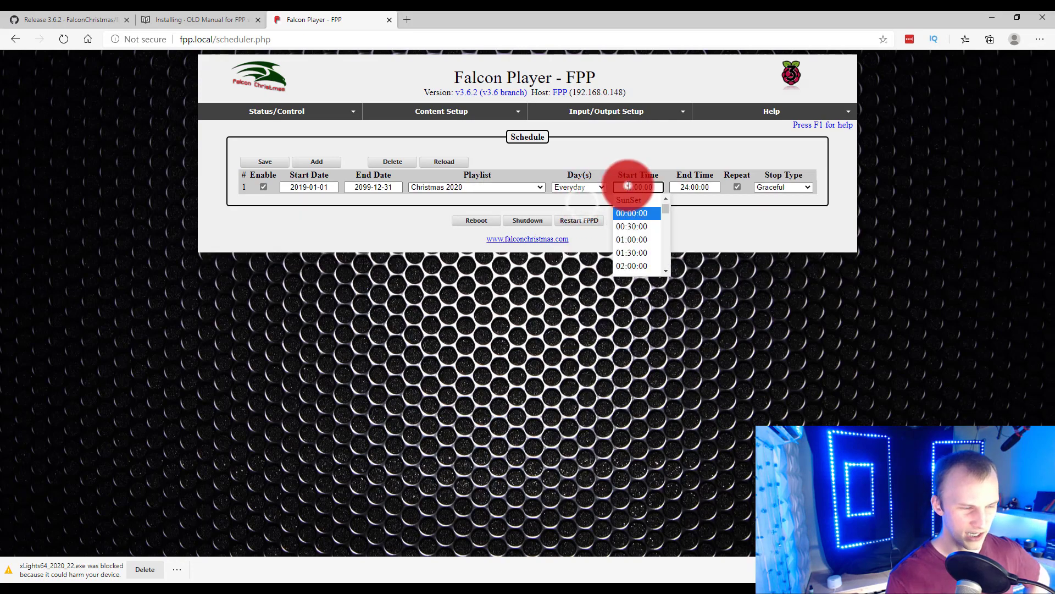
left_click(696, 187)
left_click(654, 186)
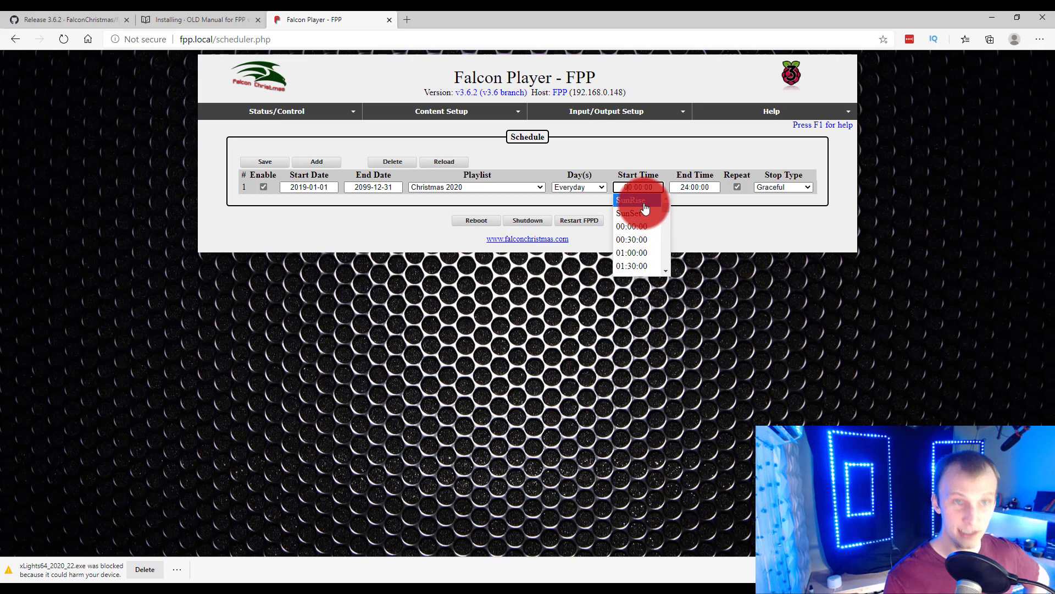
left_click(739, 176)
left_click(780, 185)
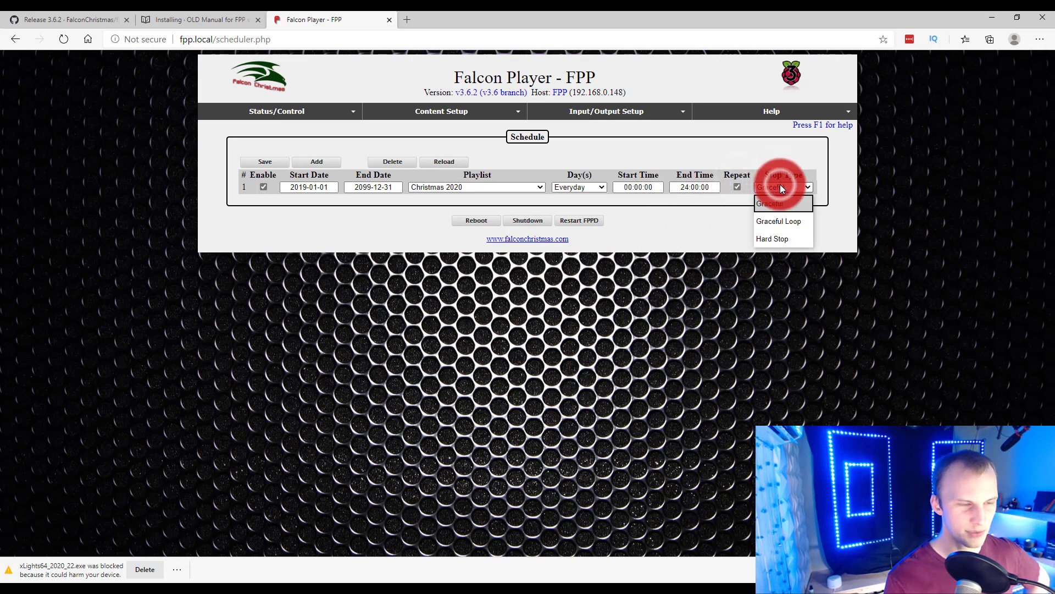
left_click(763, 207)
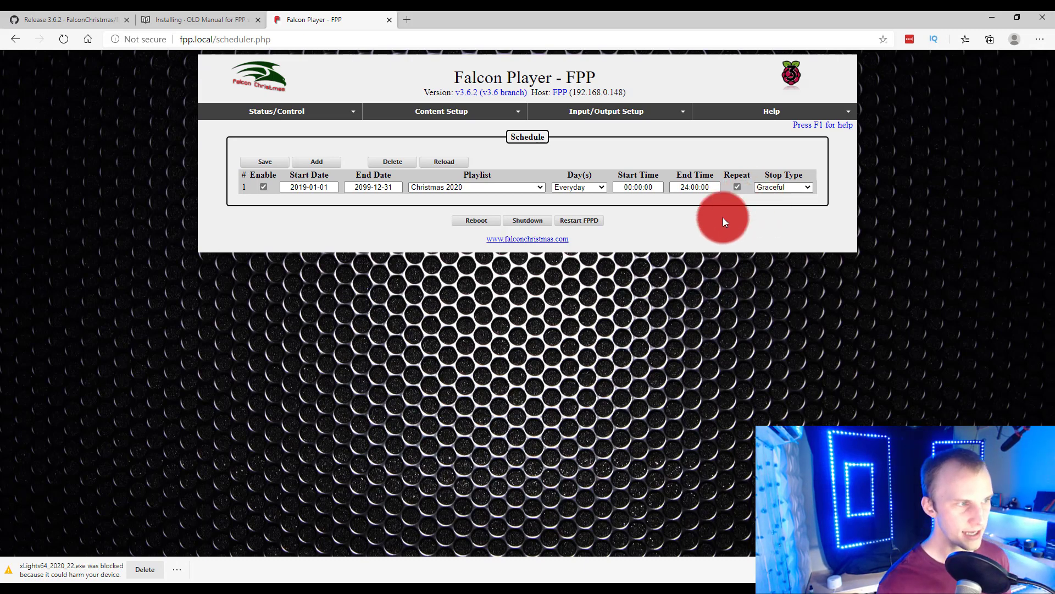
left_click(269, 161)
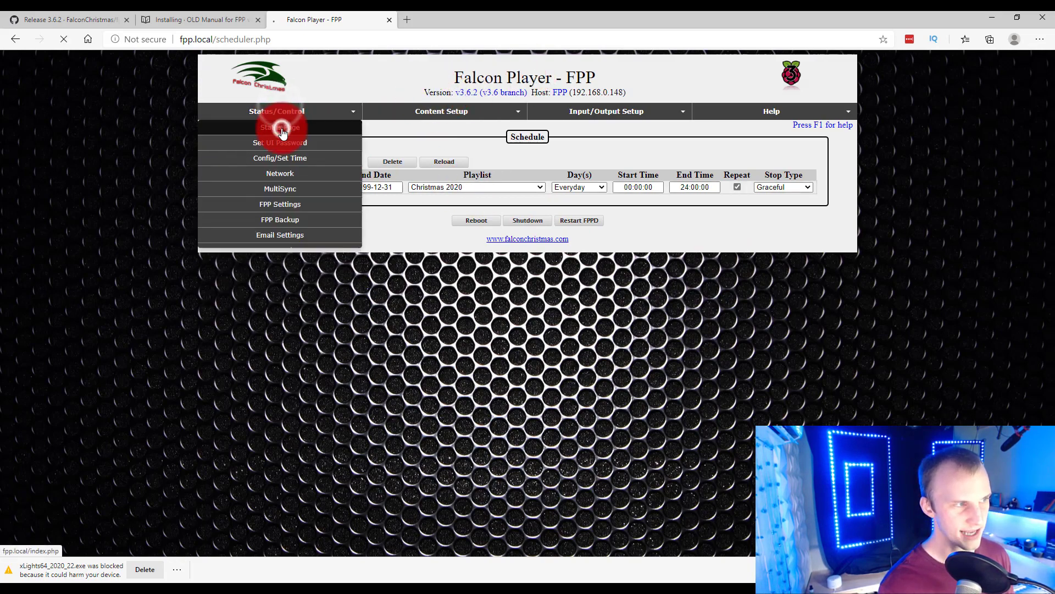
- Open Status/Control to see Christmas 2020 playing He Has Come For Us
left_click(278, 129)
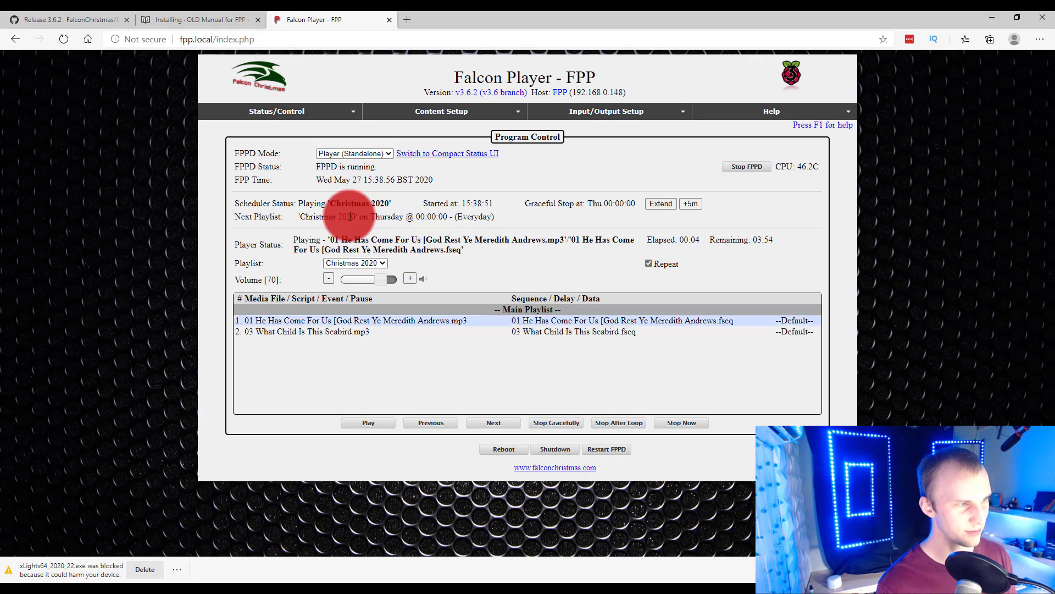